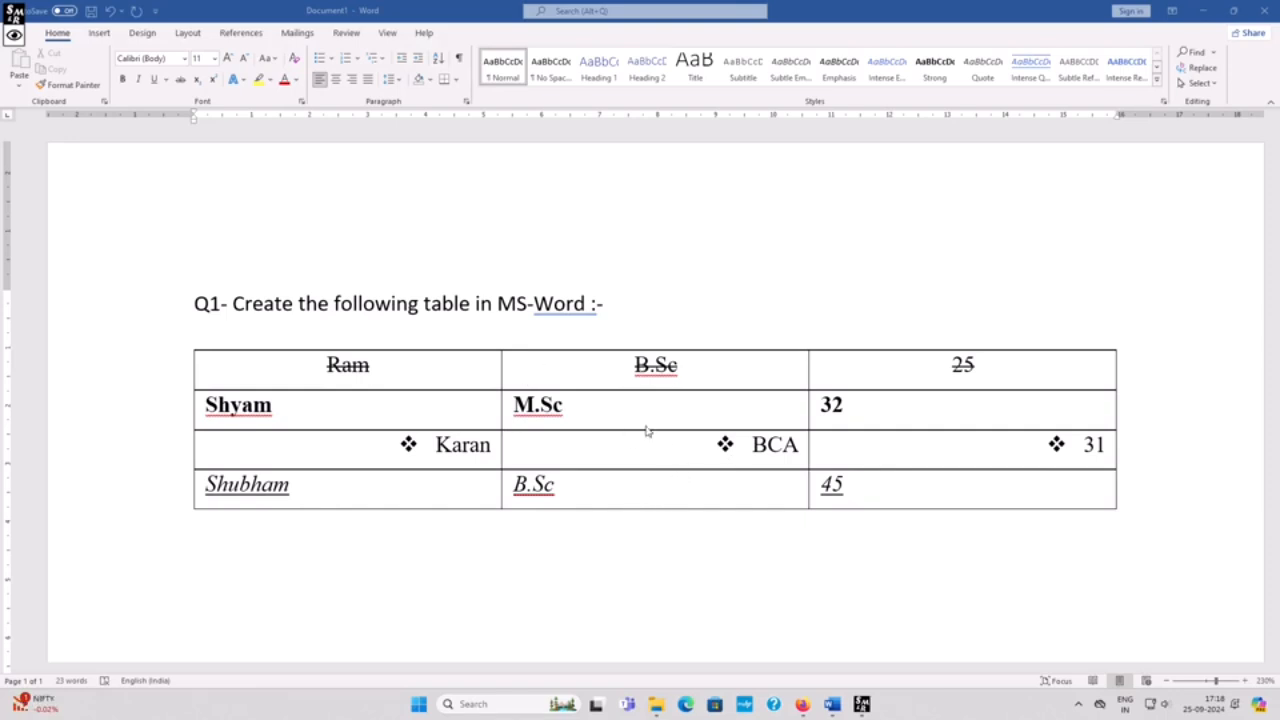
Step: Open a new blank document in Word from the desktop and maximize its window
scroll(646, 431, up, 1)
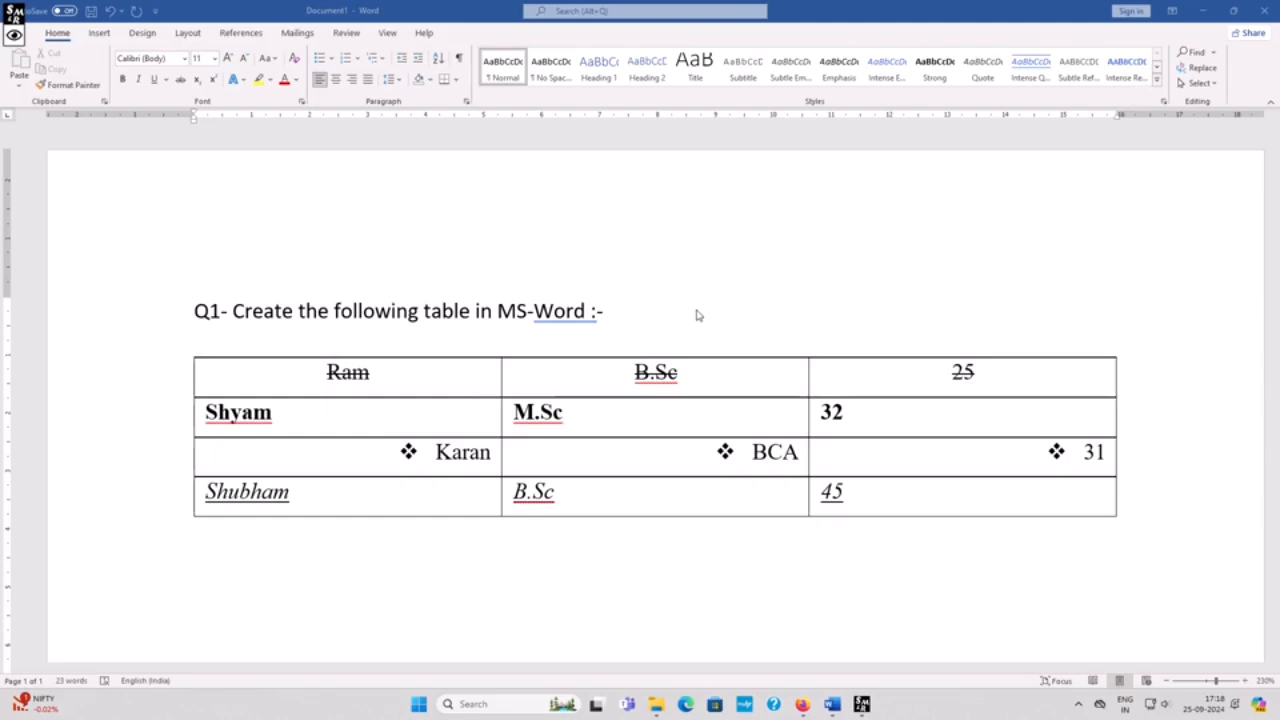
key(super+d)
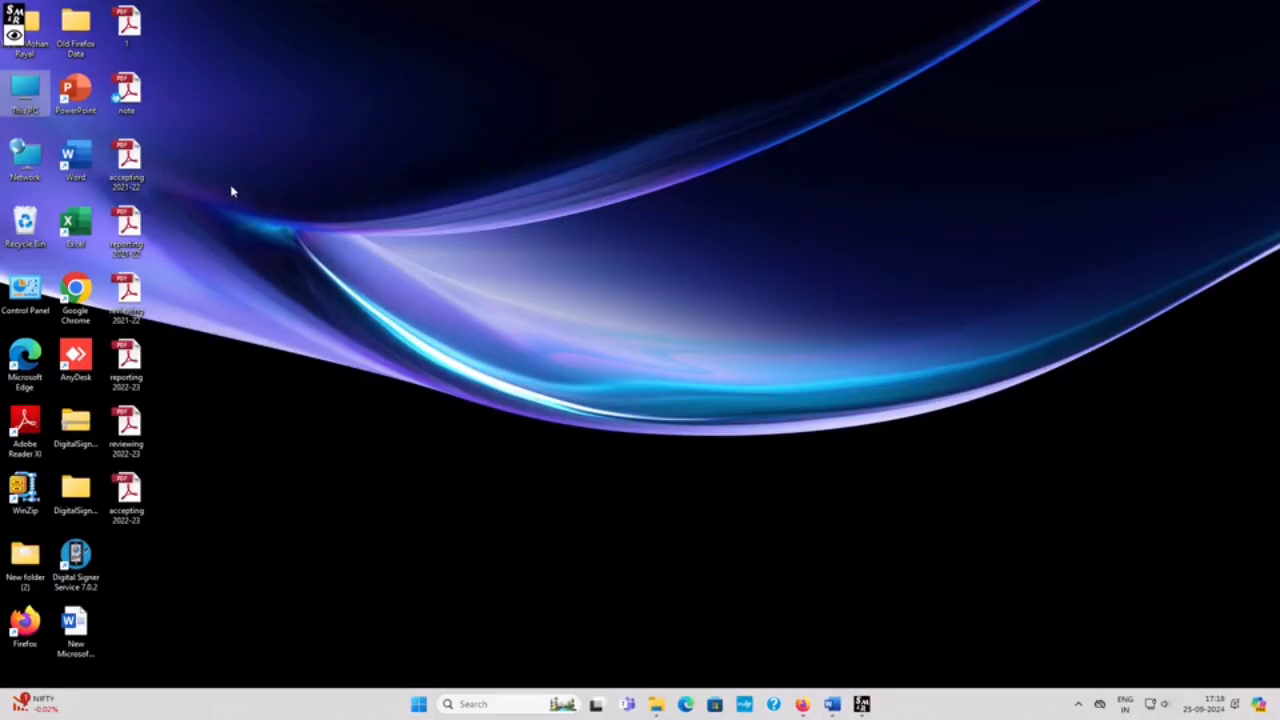
double_click(98, 158)
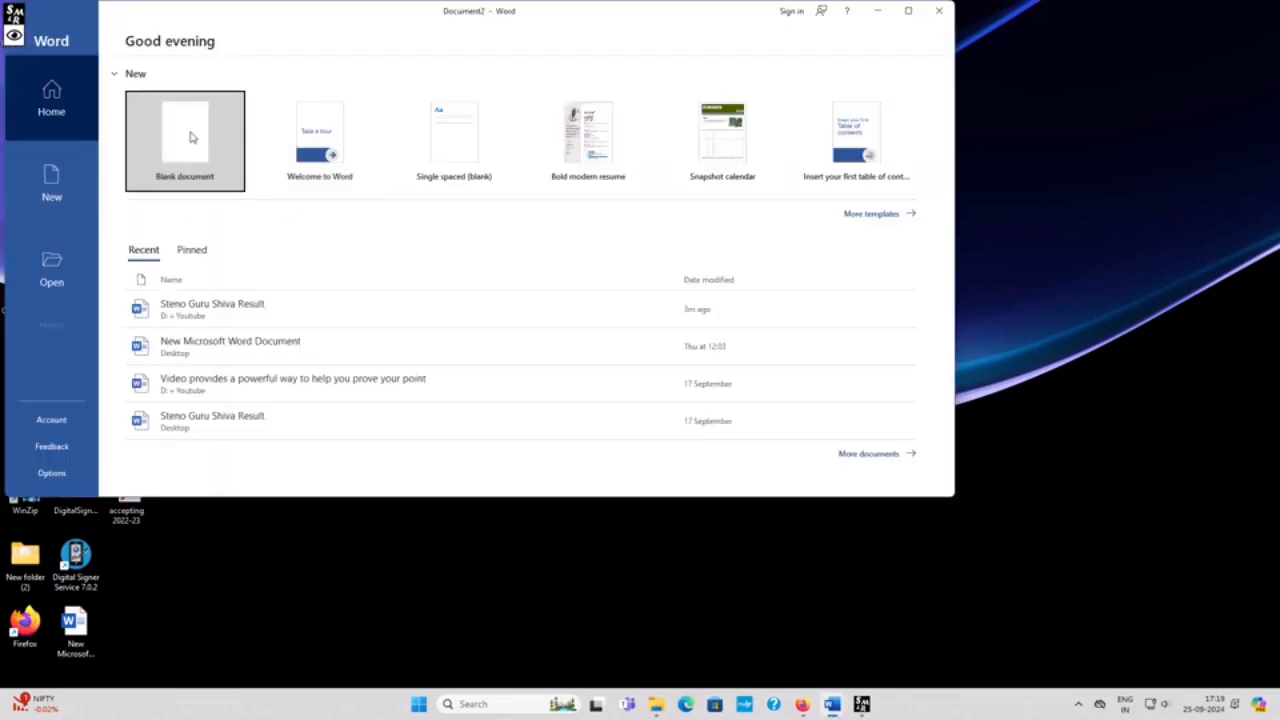
click(191, 136)
click(908, 11)
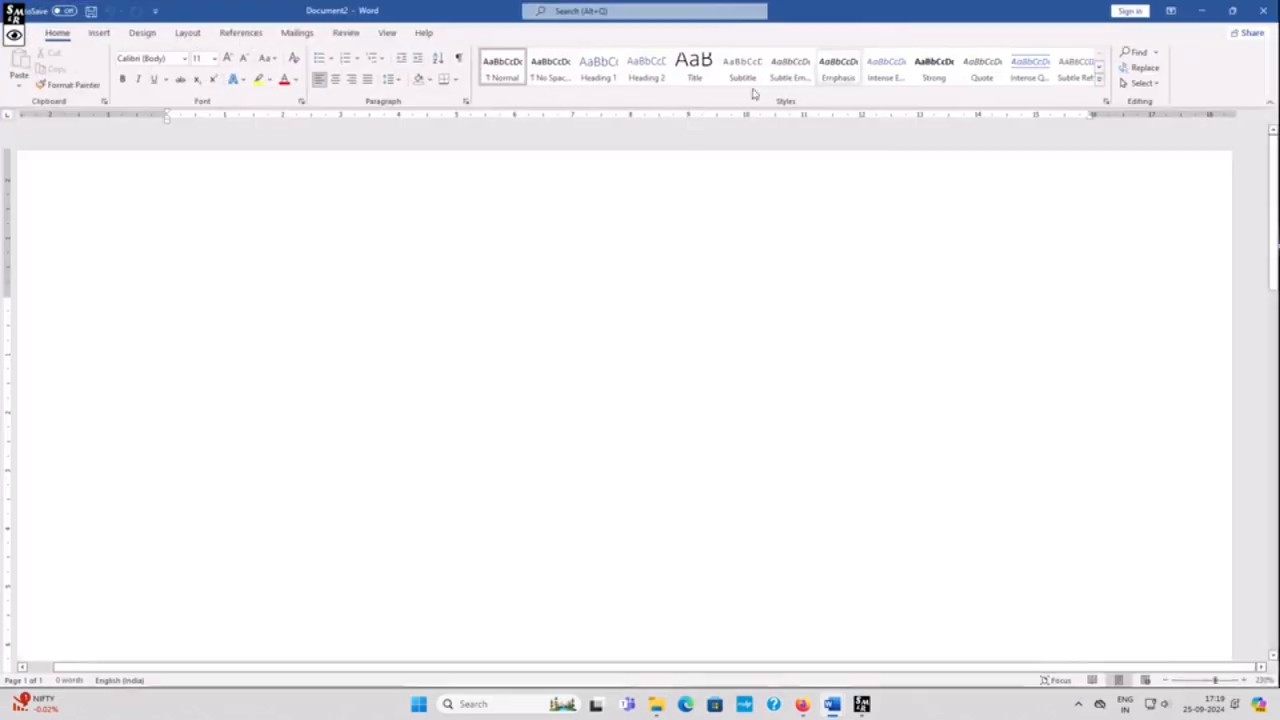
Step: Compare the new blank page with the reference table in the other document
scroll(580, 280, down, 5)
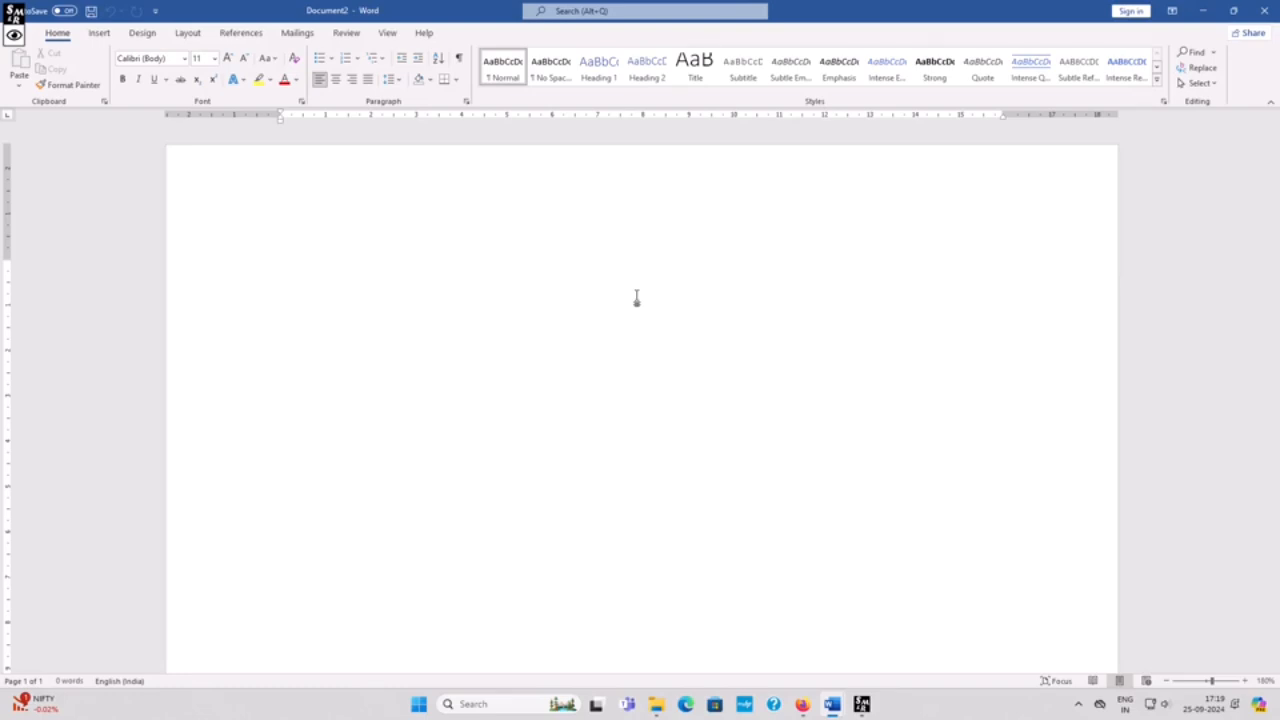
key(alt+Tab)
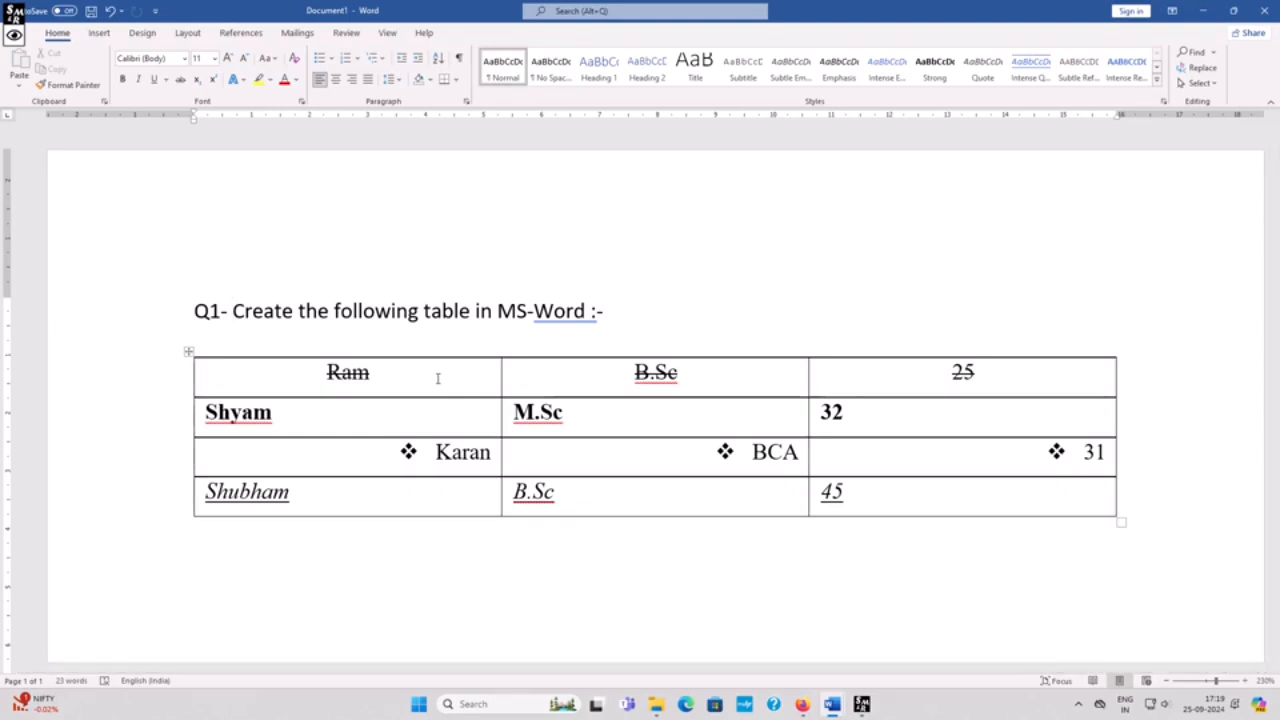
key(alt+Tab)
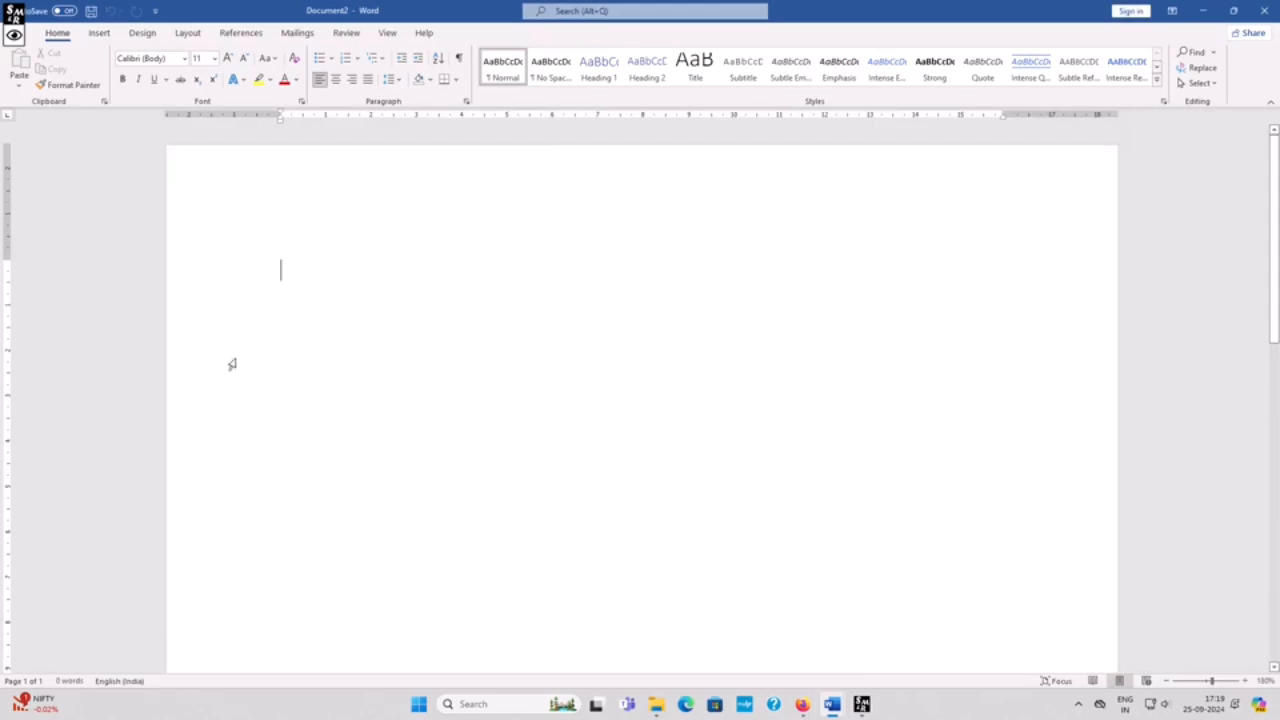
Step: Try inserting a five-column, two-row table through the Insert Table dialog, then undo it
click(99, 33)
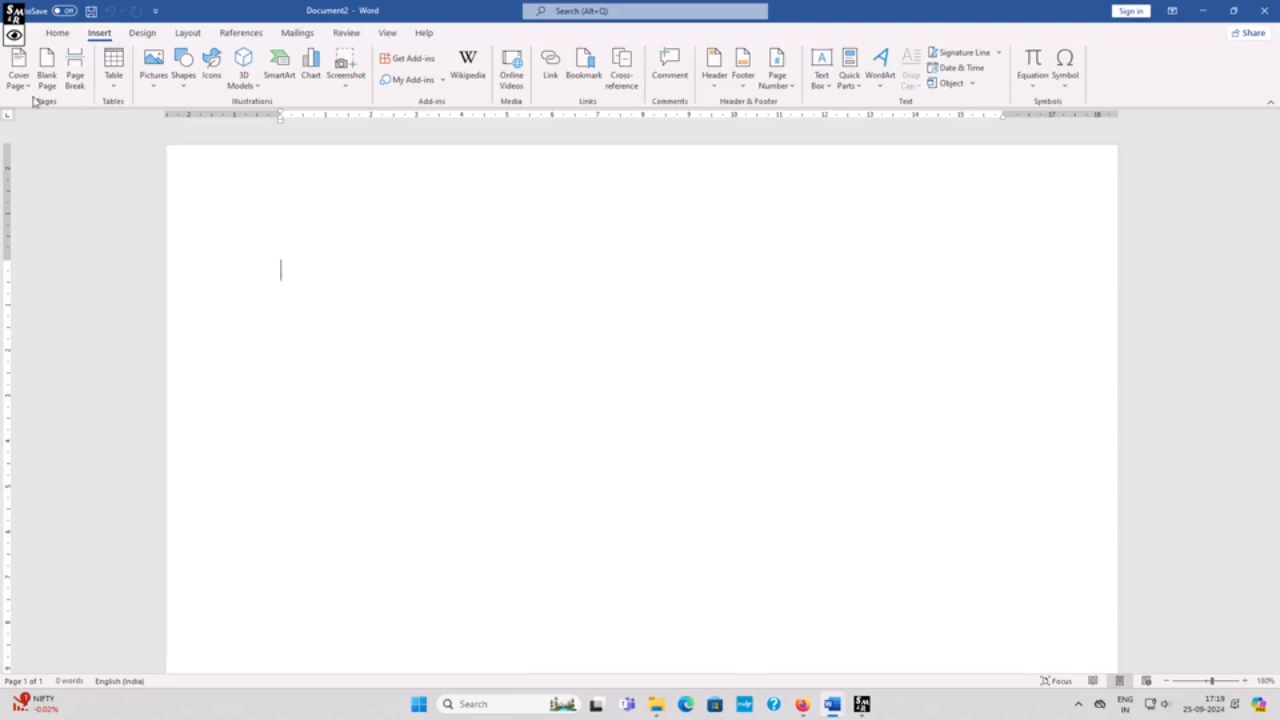
click(121, 90)
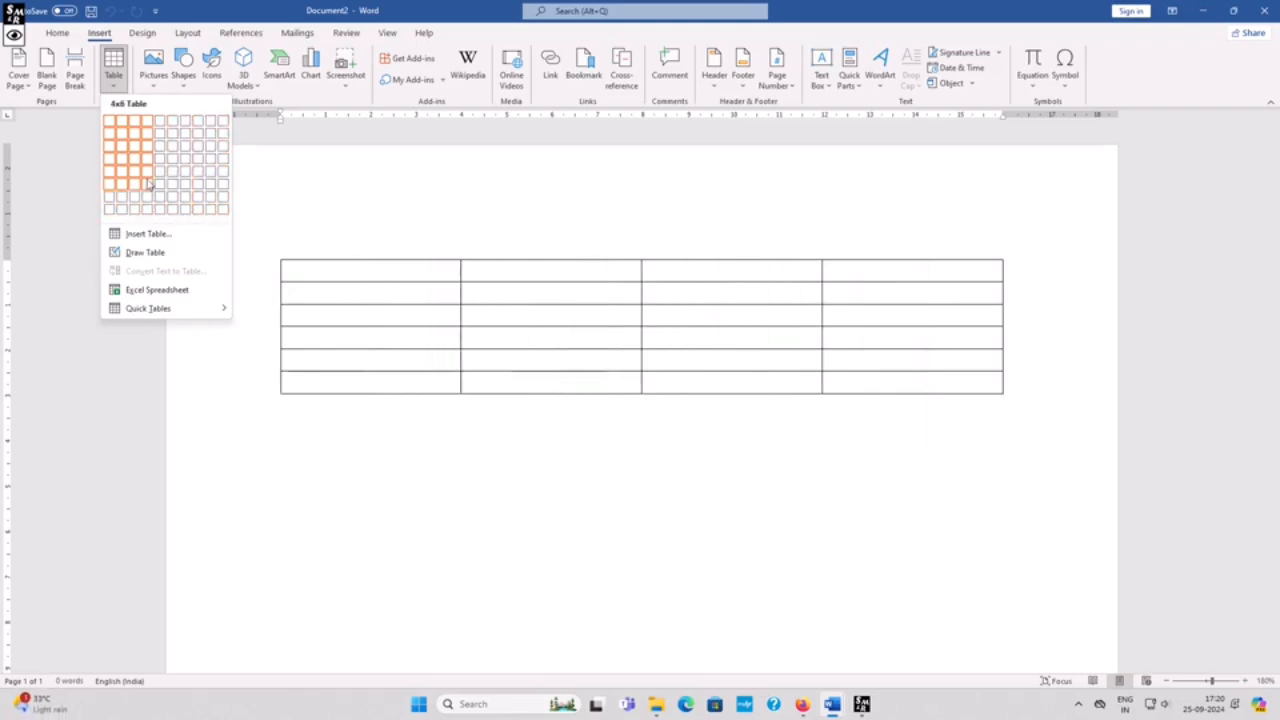
click(145, 232)
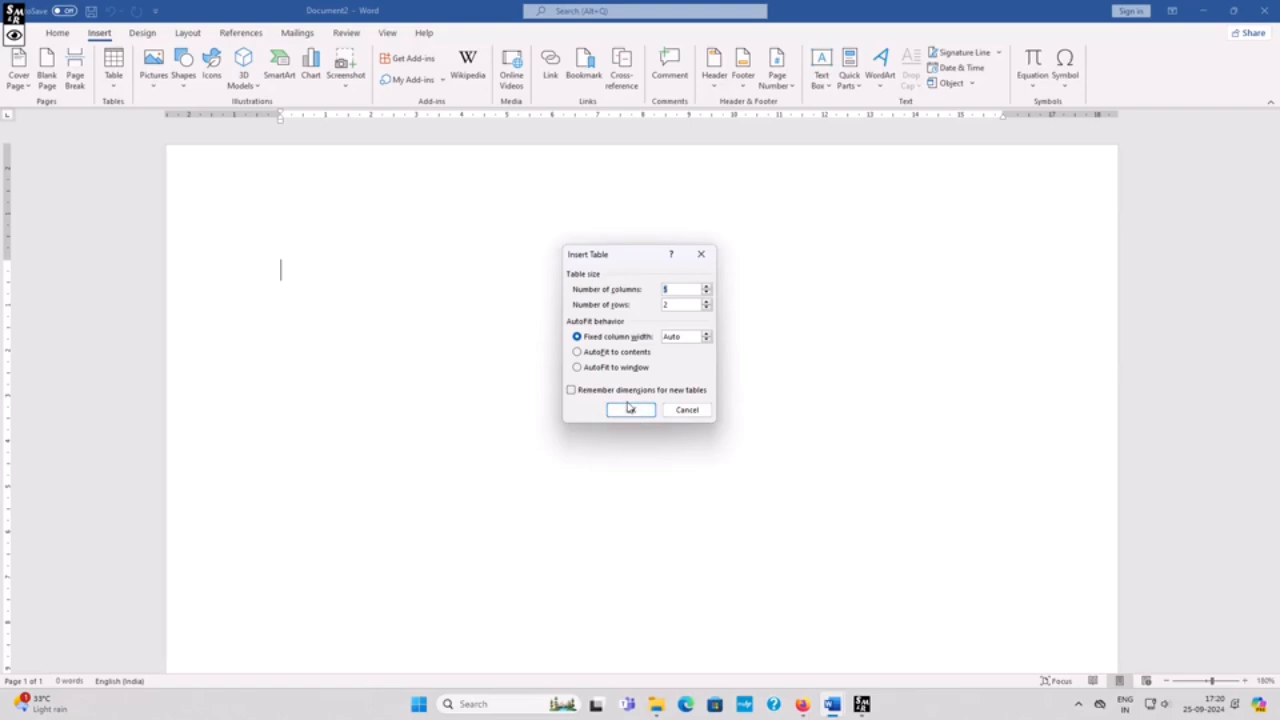
click(630, 410)
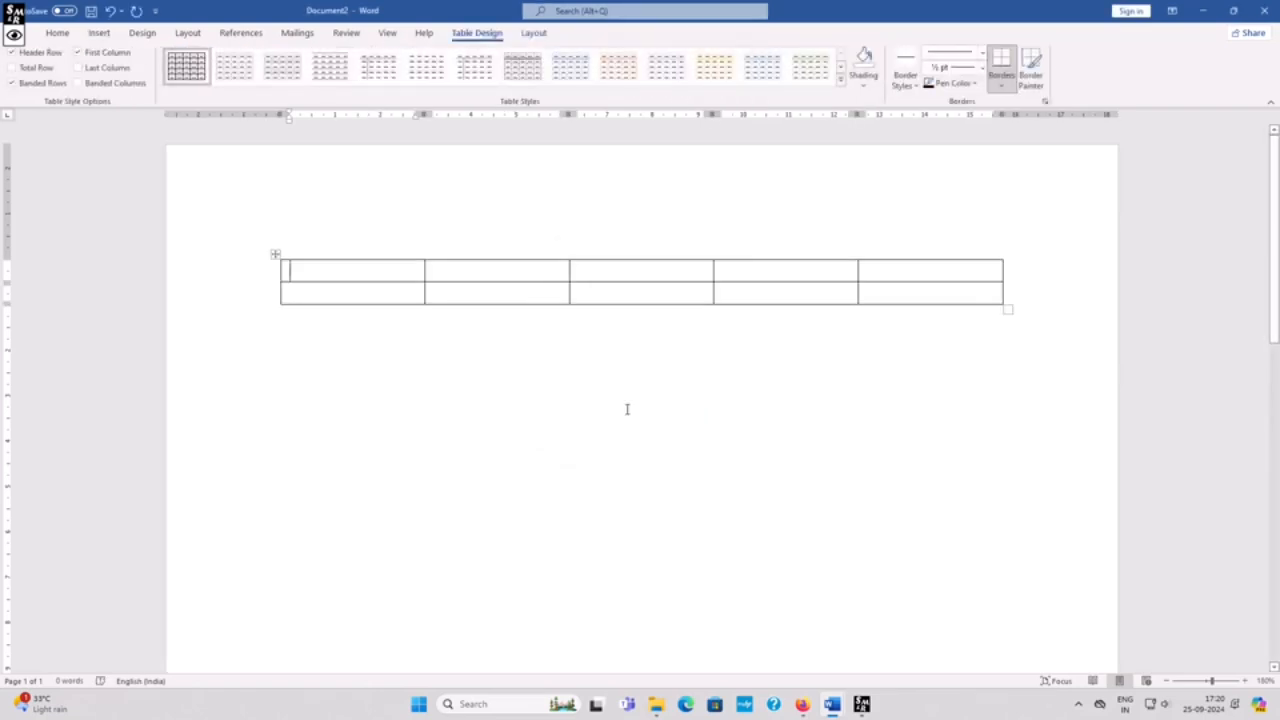
key(ctrl+z)
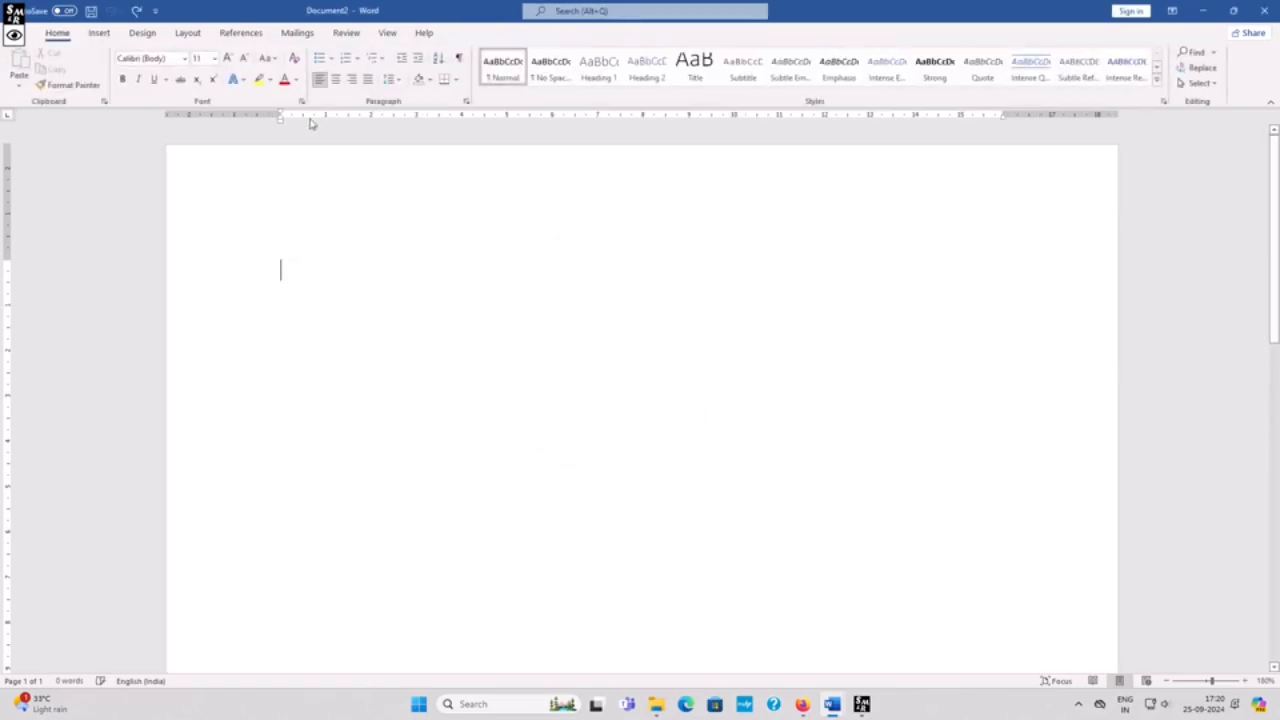
click(99, 32)
click(116, 76)
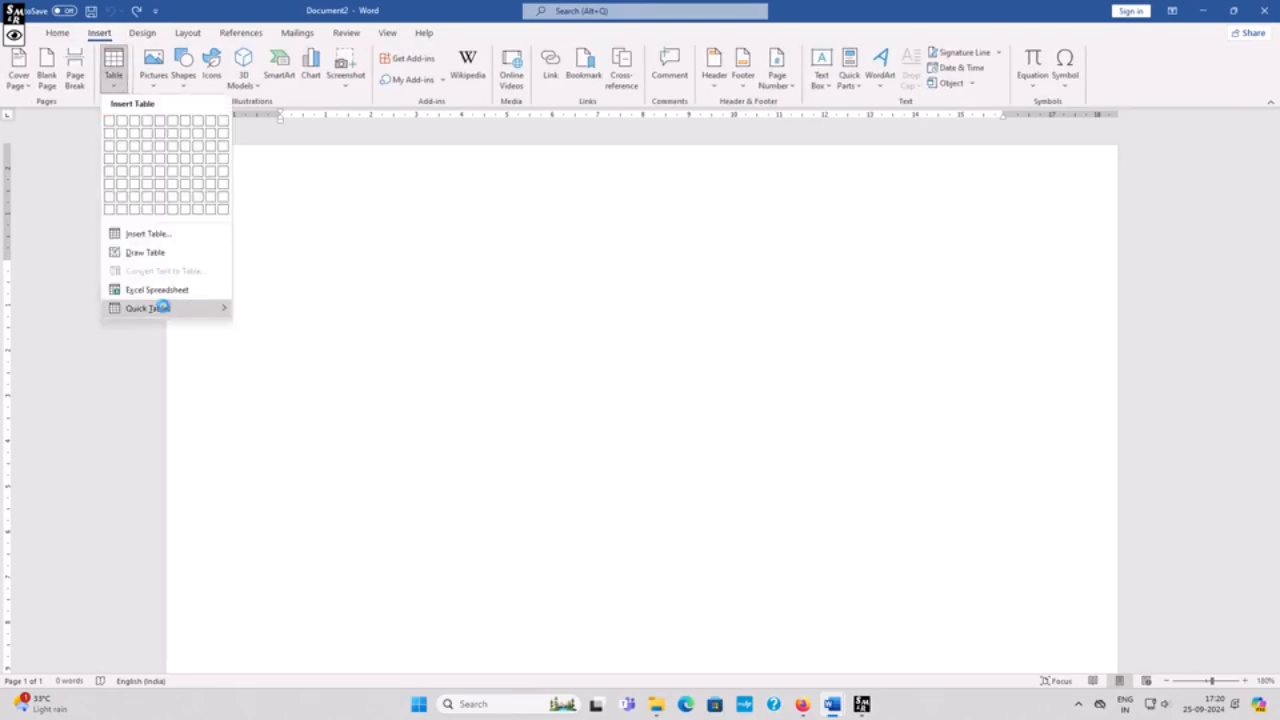
click(152, 252)
mouse_move(350, 261)
mouse_down()
mouse_move(803, 294)
mouse_move(866, 423)
mouse_move(882, 505)
mouse_up()
drag(442, 259, 506, 502)
drag(553, 260, 554, 510)
drag(673, 262, 671, 505)
drag(787, 262, 788, 453)
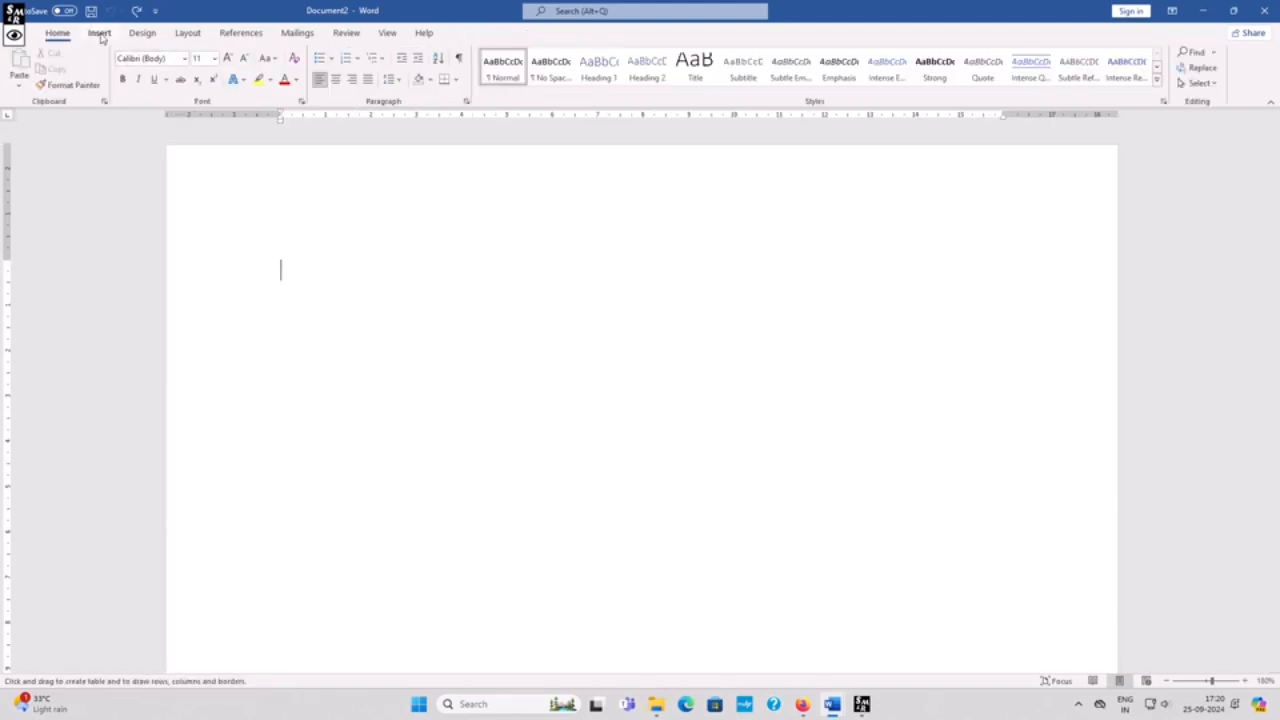
Step: Insert a three-column, four-row table from the table grid
click(99, 32)
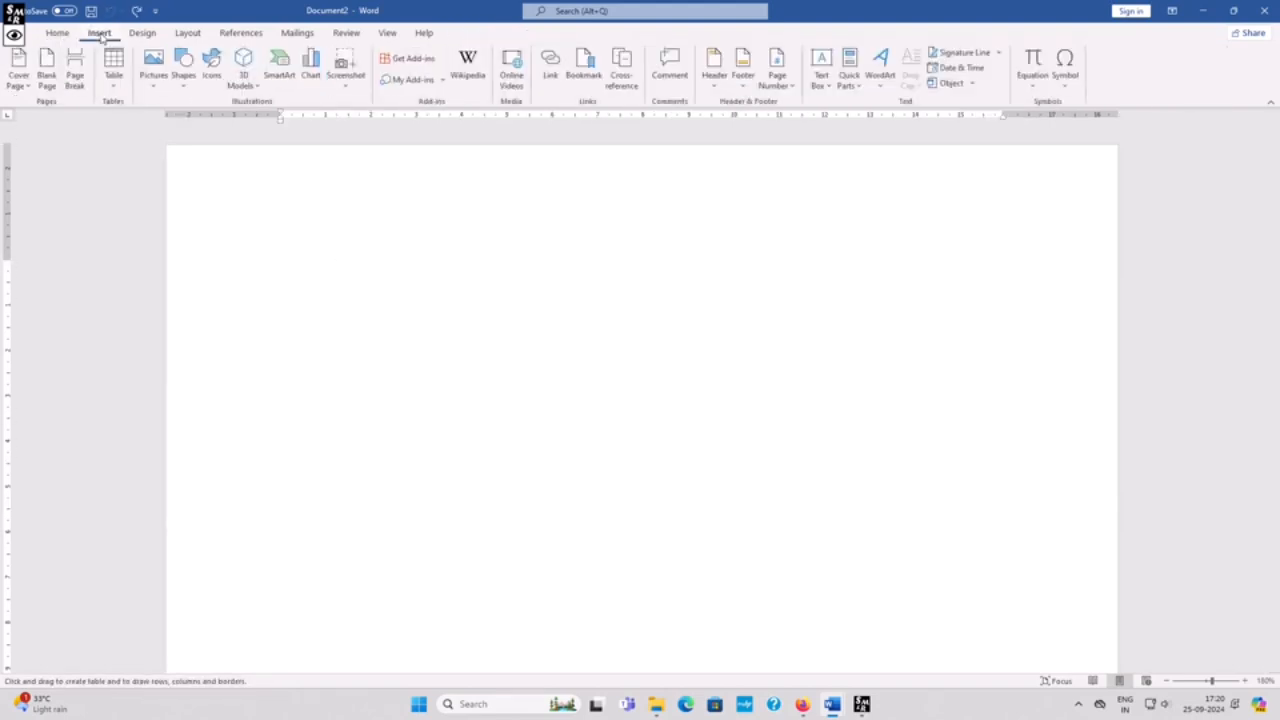
click(115, 85)
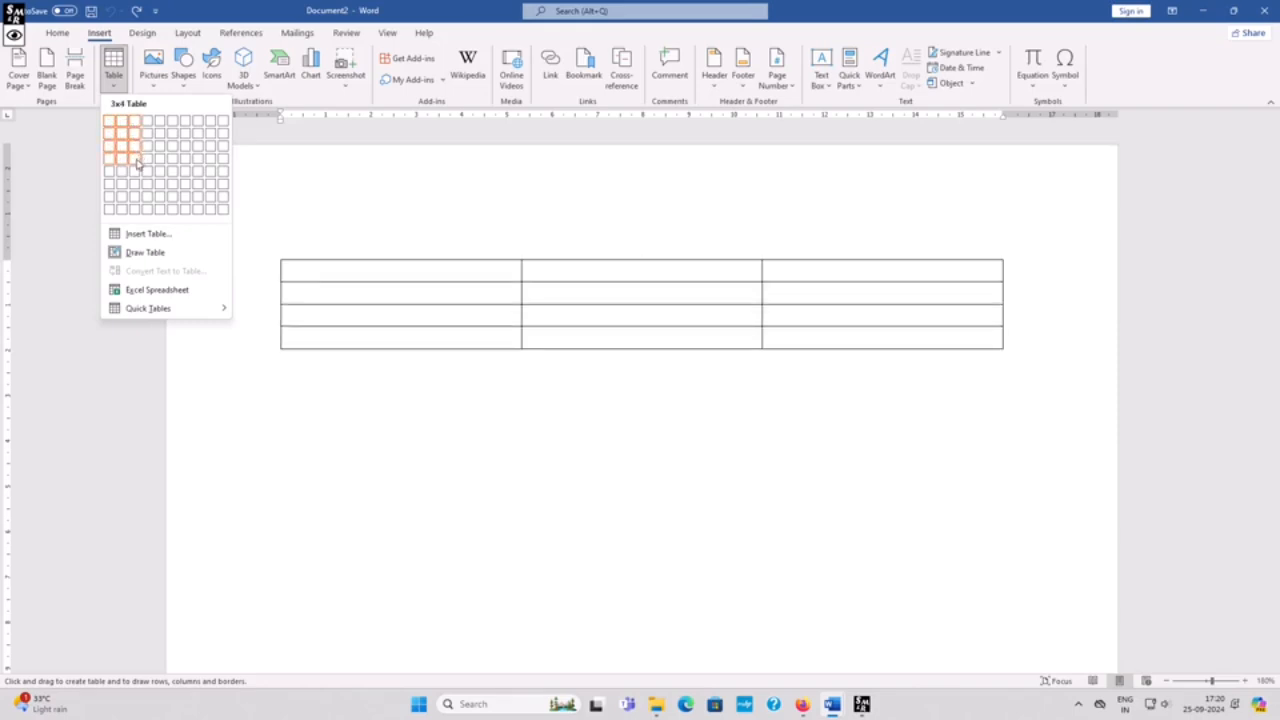
click(136, 159)
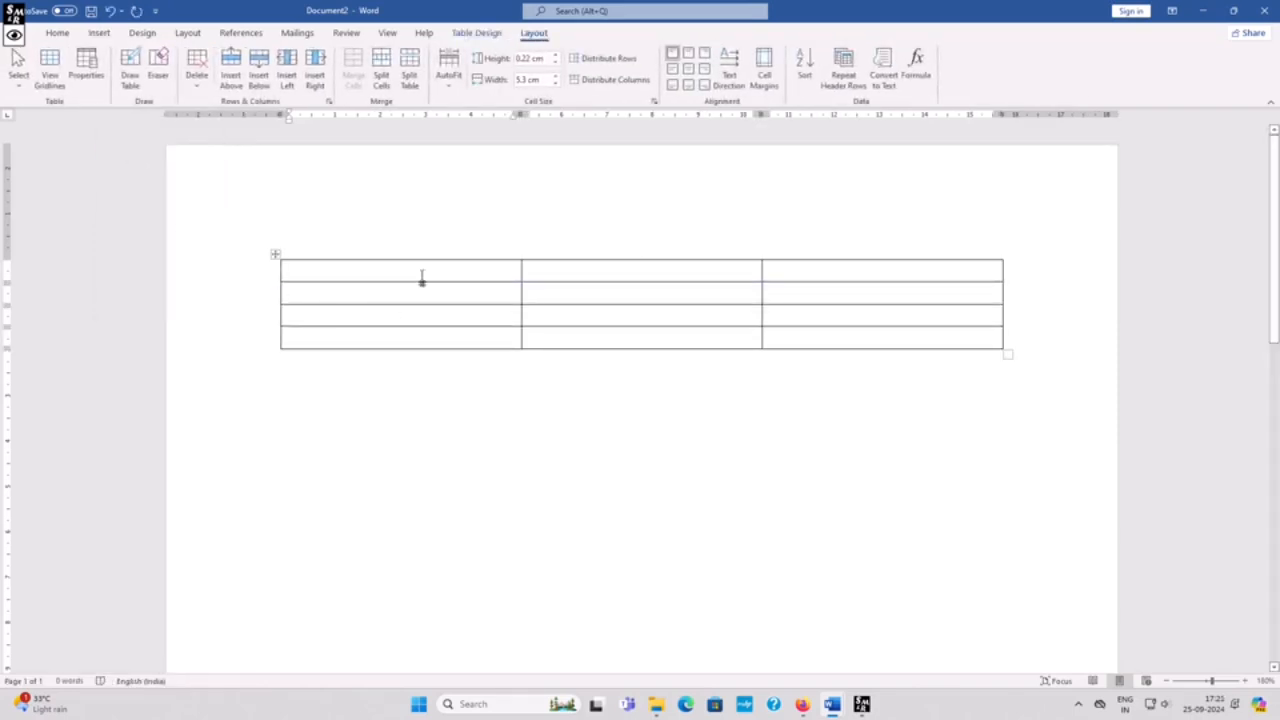
Step: Select the whole table and change its line spacing
click(276, 254)
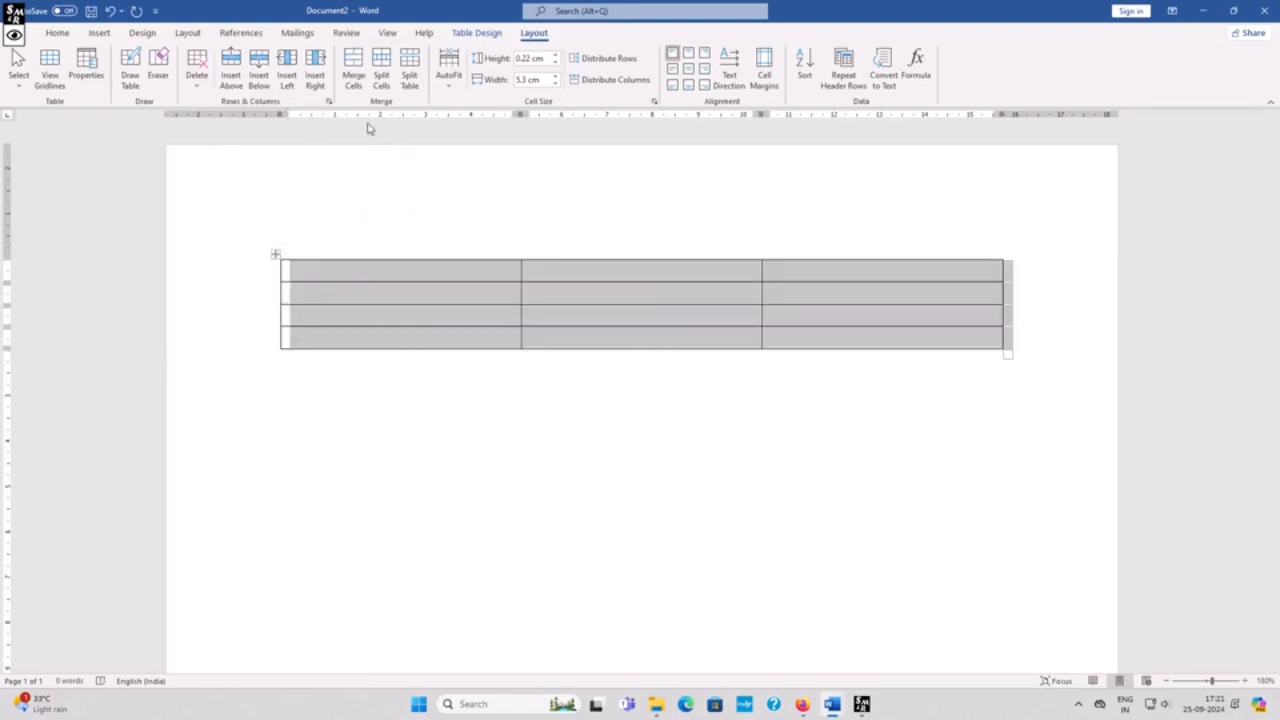
click(57, 32)
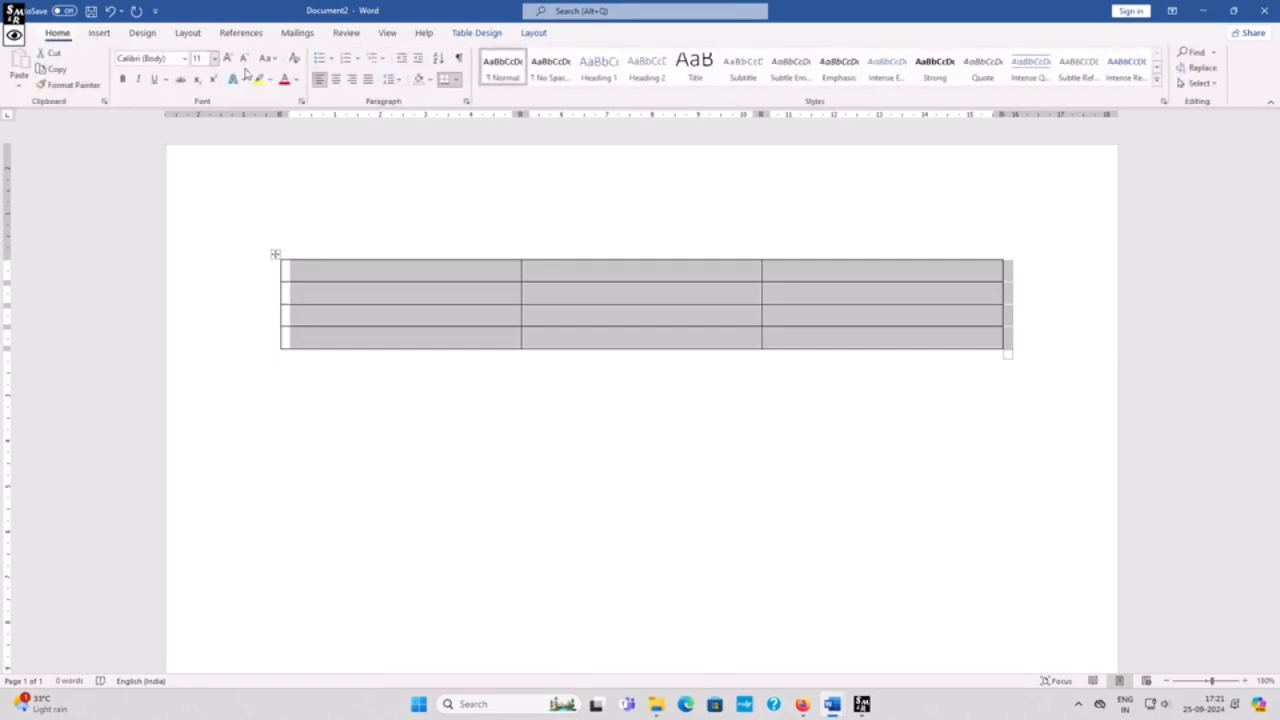
click(399, 80)
click(404, 117)
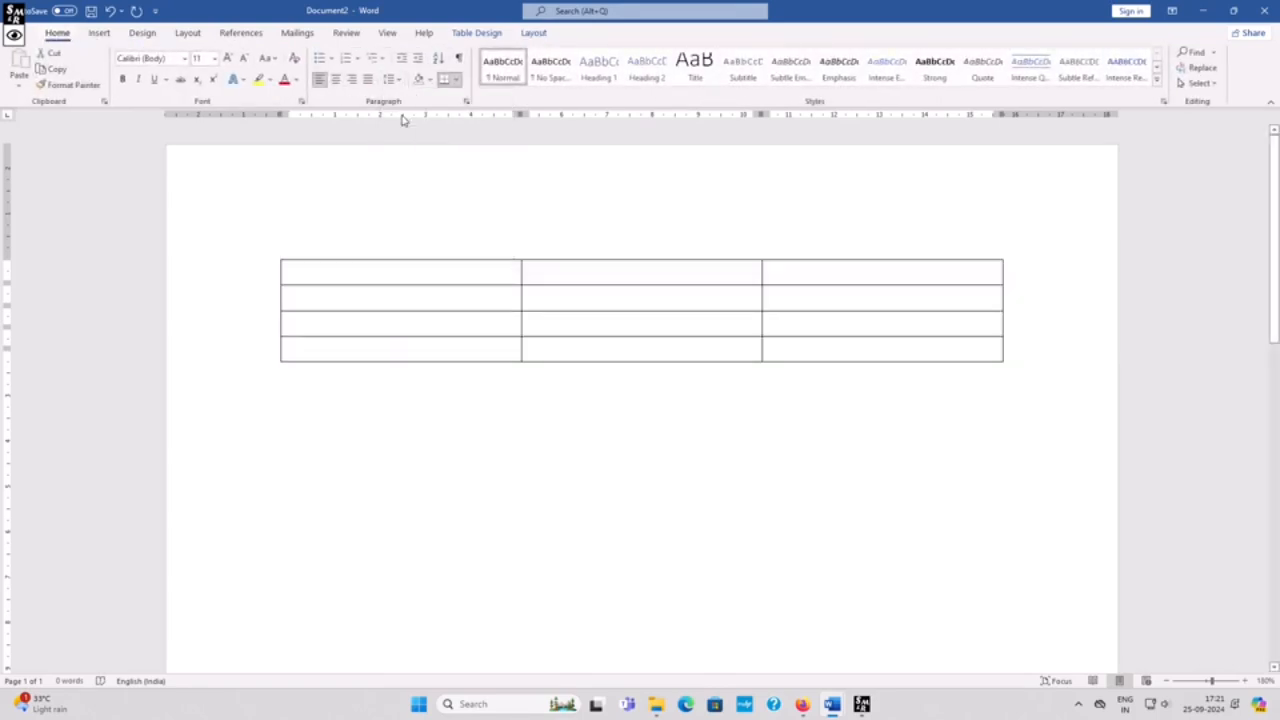
Step: Fill the first row with Ram, B.Sc and 25
click(383, 270)
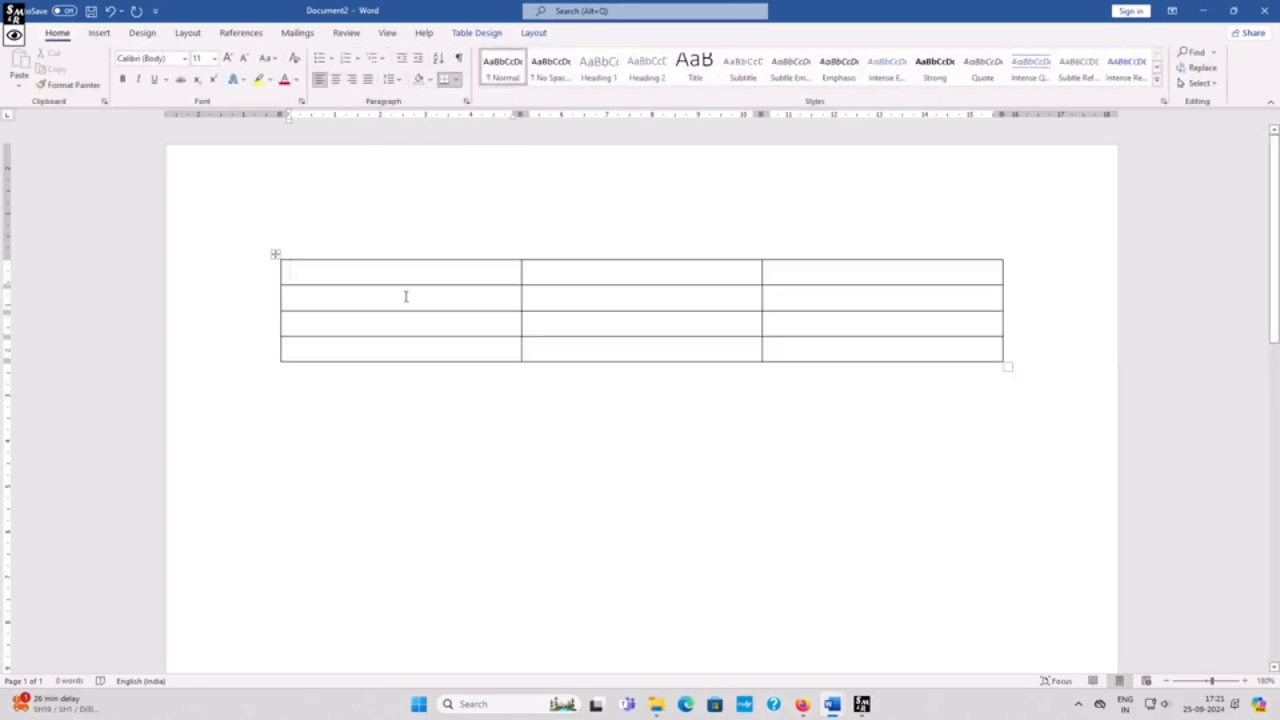
text(Ram)
key(Tab)
text(B)
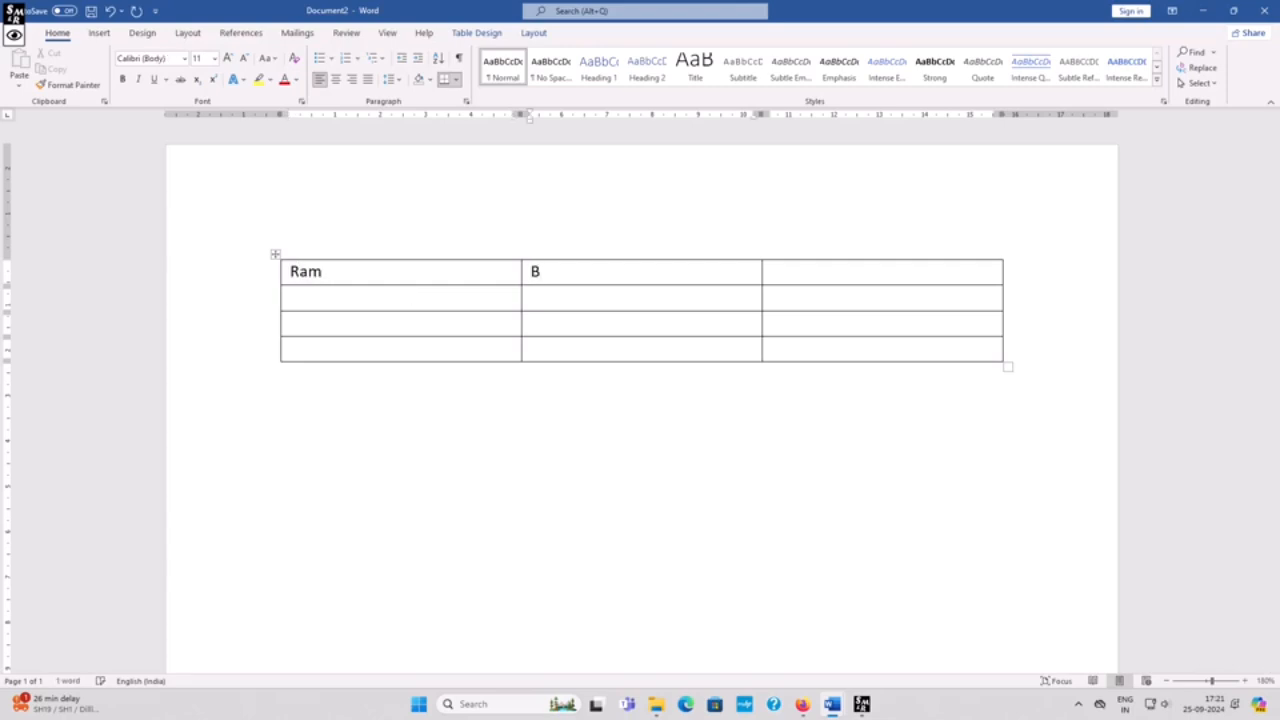
text(.SC)
key(BackSpace)
text(c)
key(Tab)
text(25)
Step: Enter Shyam, M.Sc and 32 in the second row
key(Down)
key(Left)
key(Left)
text(Shyam)
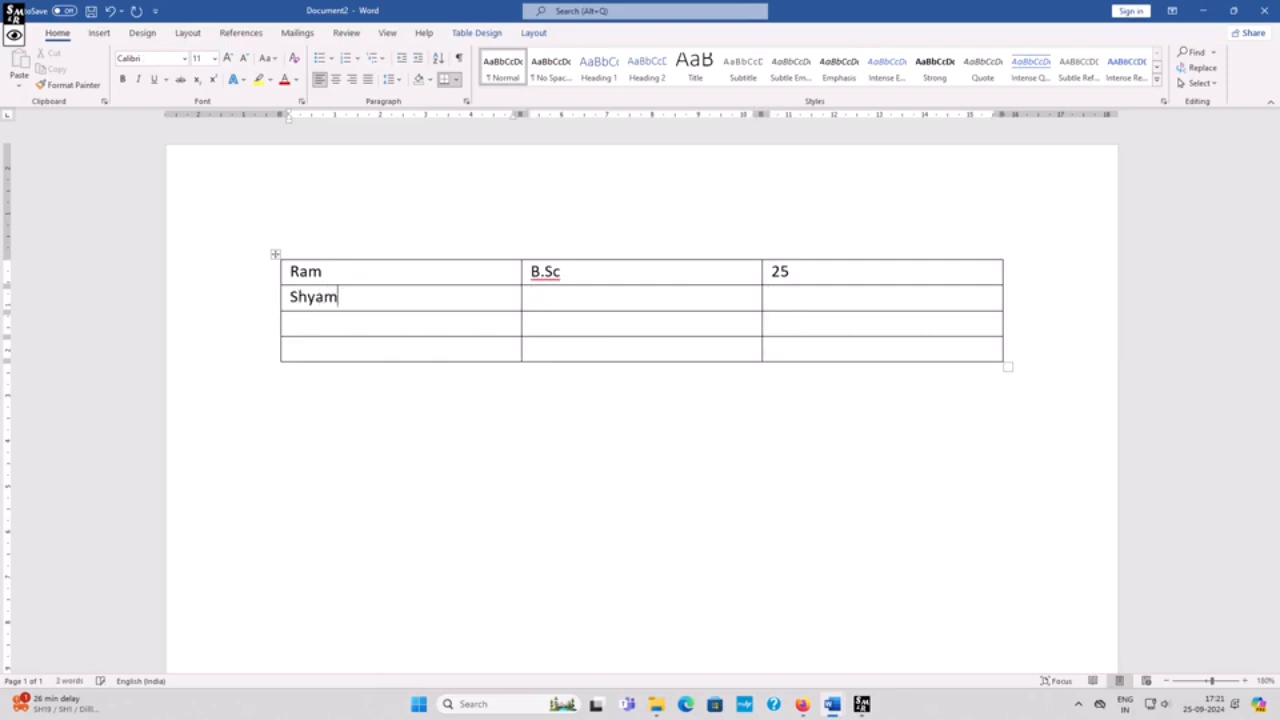
key(Tab)
text(M.Sc)
key(Tab)
text(32)
Step: Enter Karan, BCA and 31 in the third row
key(Down)
key(Left)
key(Left)
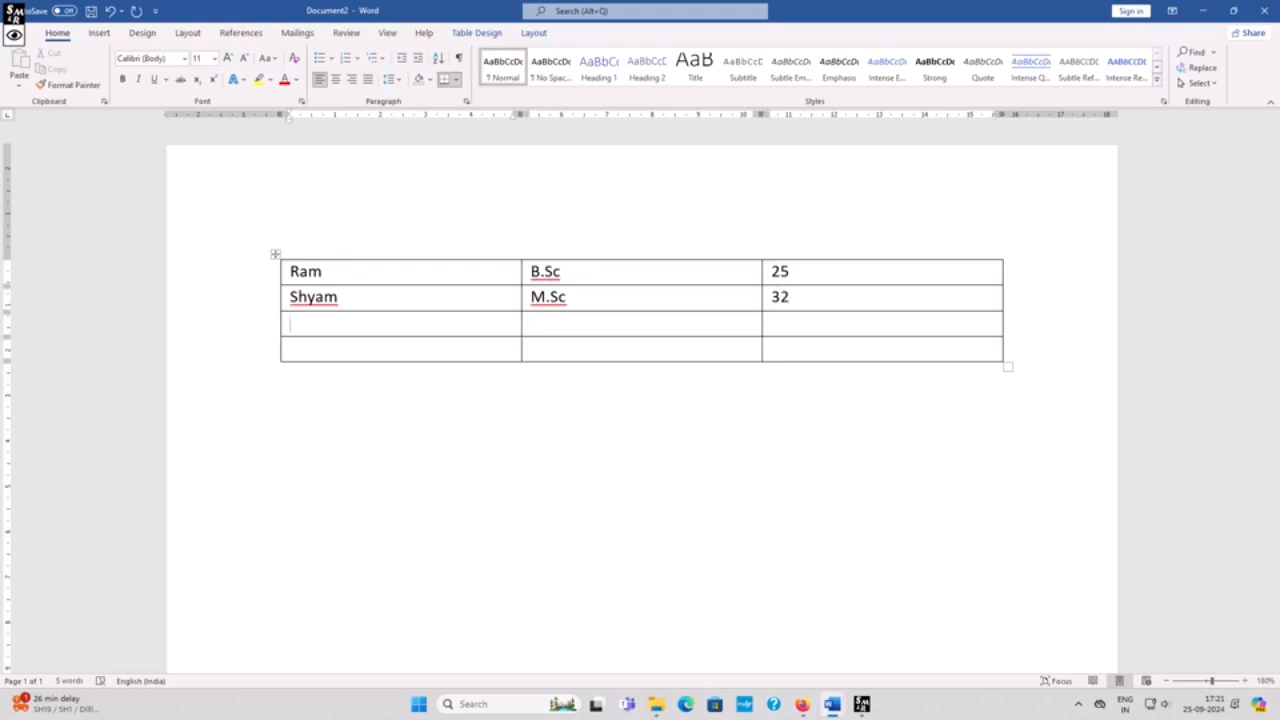
text(Karan)
key(Tab)
text(BCA)
key(Tab)
text(31)
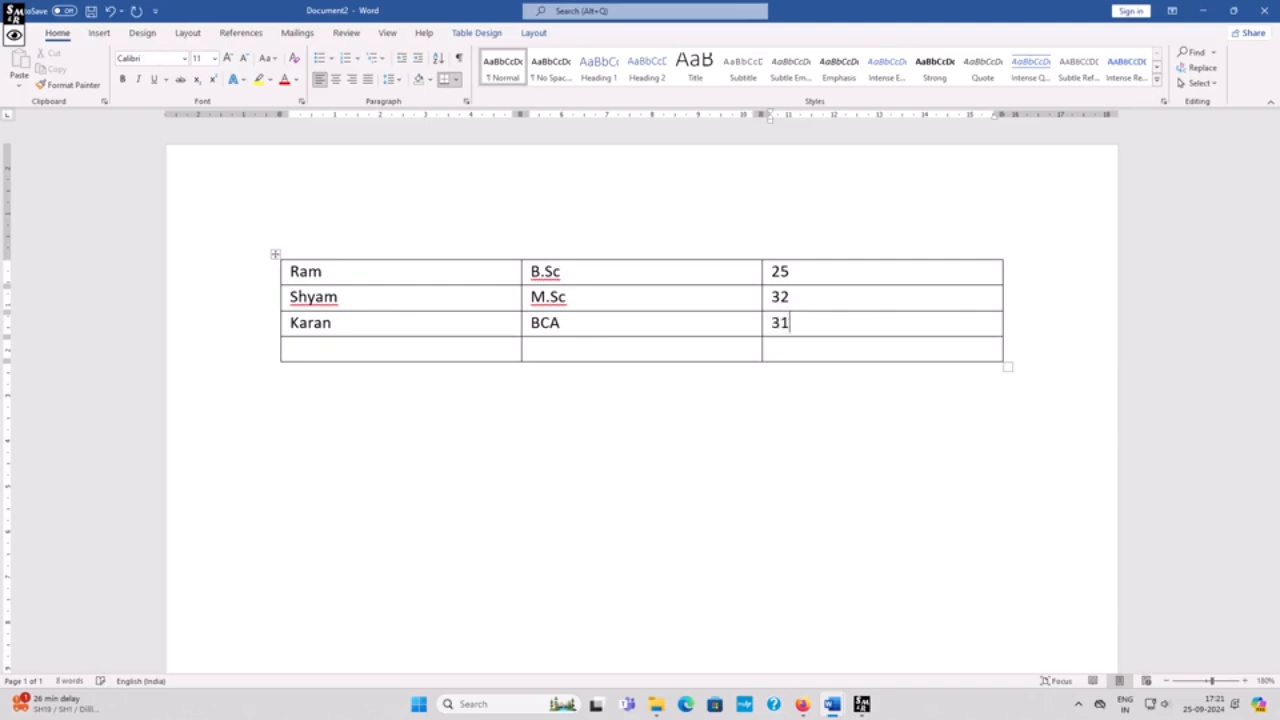
Step: Type Shubhm in the first cell of the last row
click(660, 347)
click(291, 348)
text(Shubhm)
key(Tab)
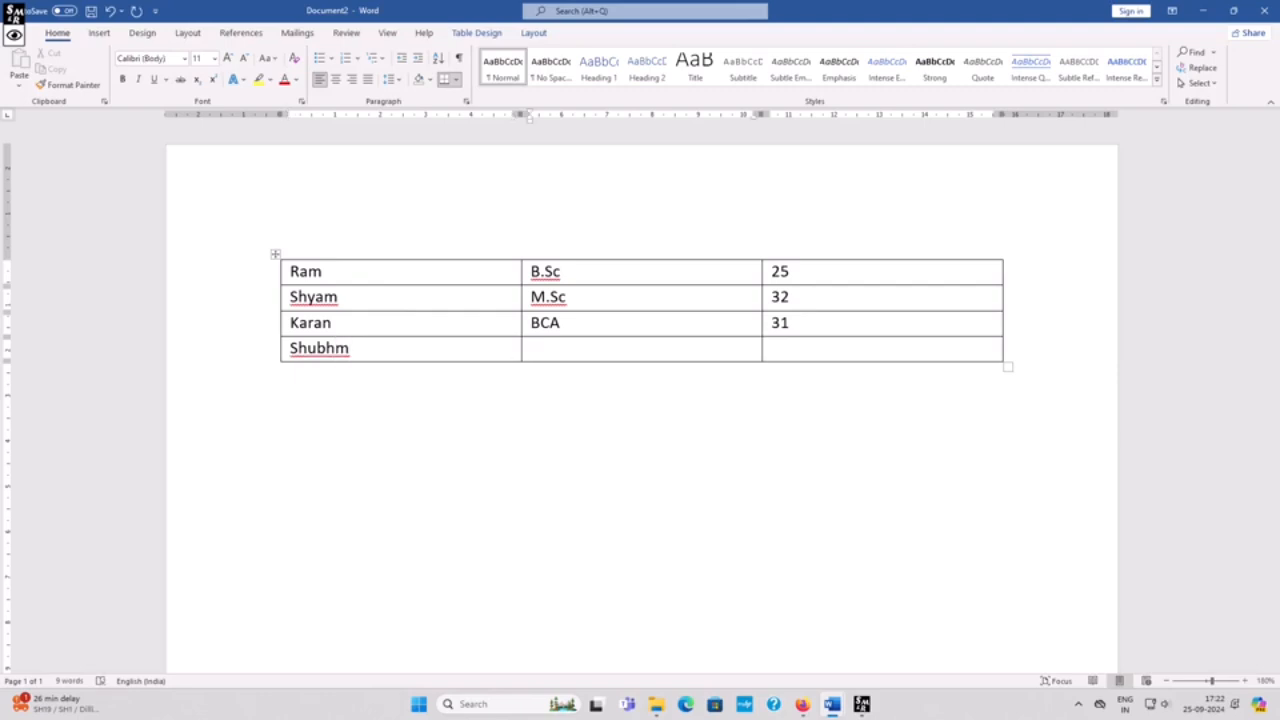
Step: Enter B.Sc and 45 in the remaining cells of the last row
text(B.X)
key(BackSpace)
text(Sc)
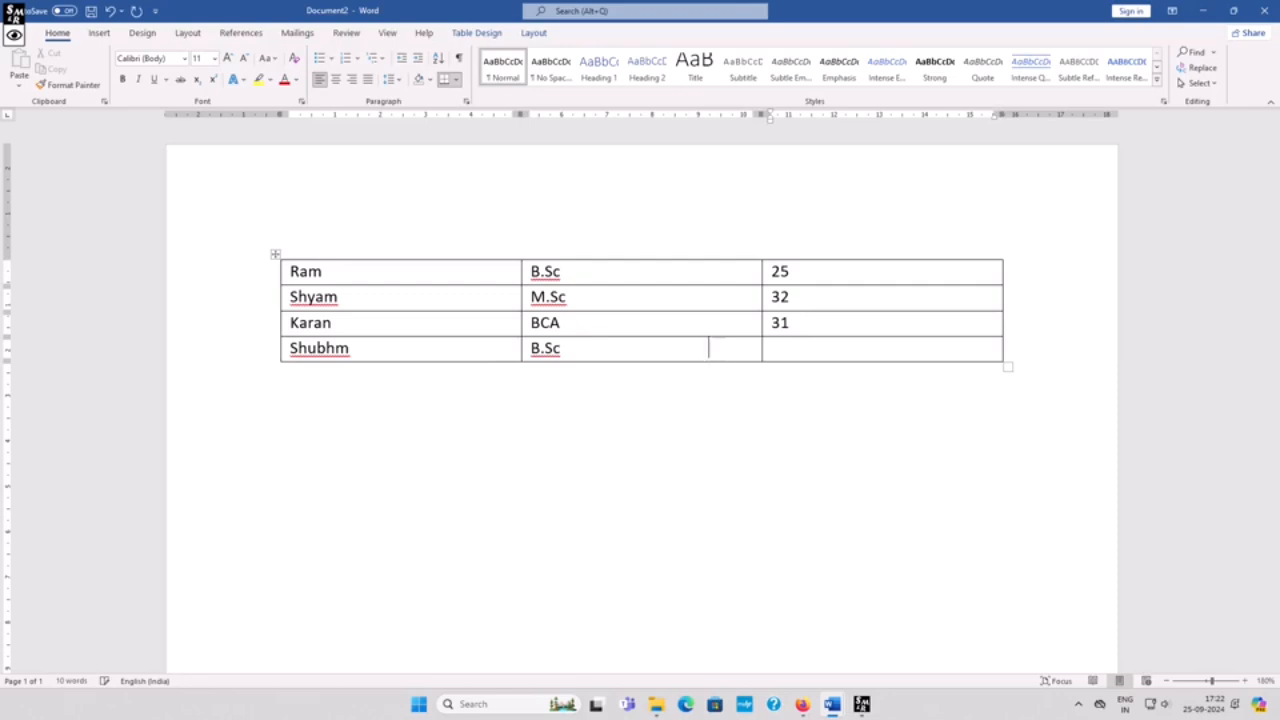
key(Tab)
text(45)
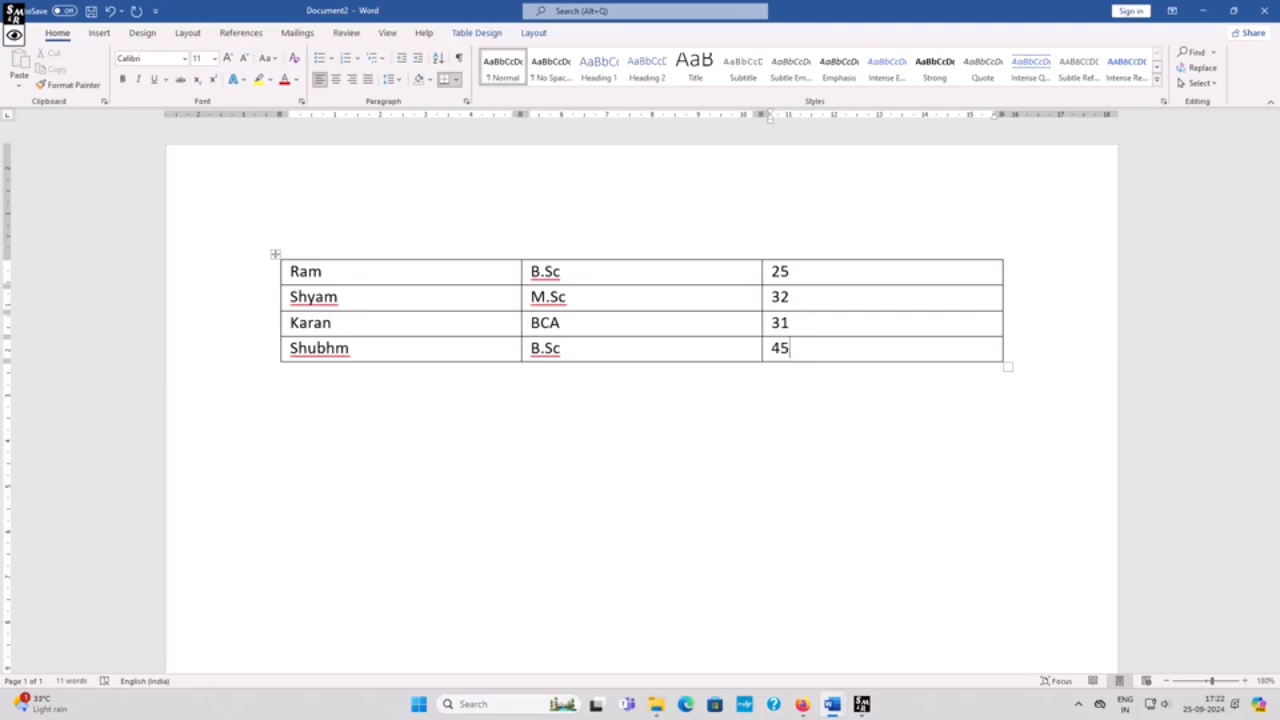
Step: Set the whole table's font to Times New Roman at size 18
click(276, 254)
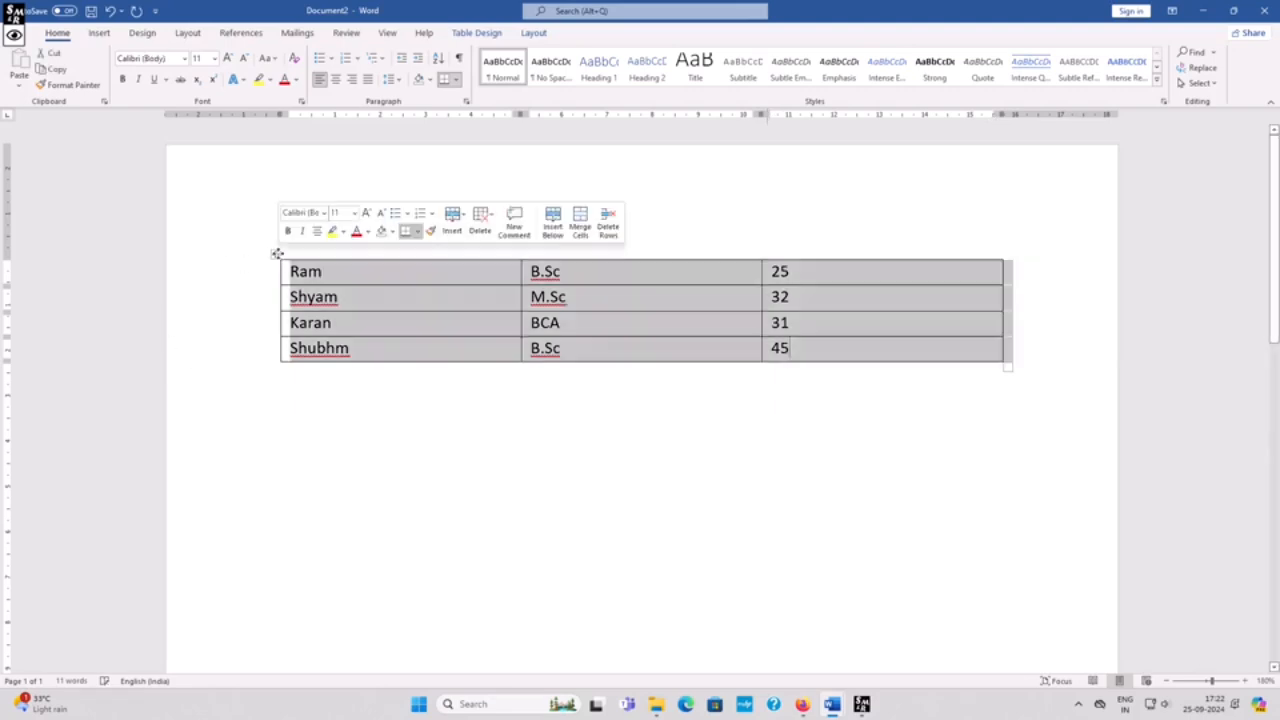
click(185, 59)
click(190, 192)
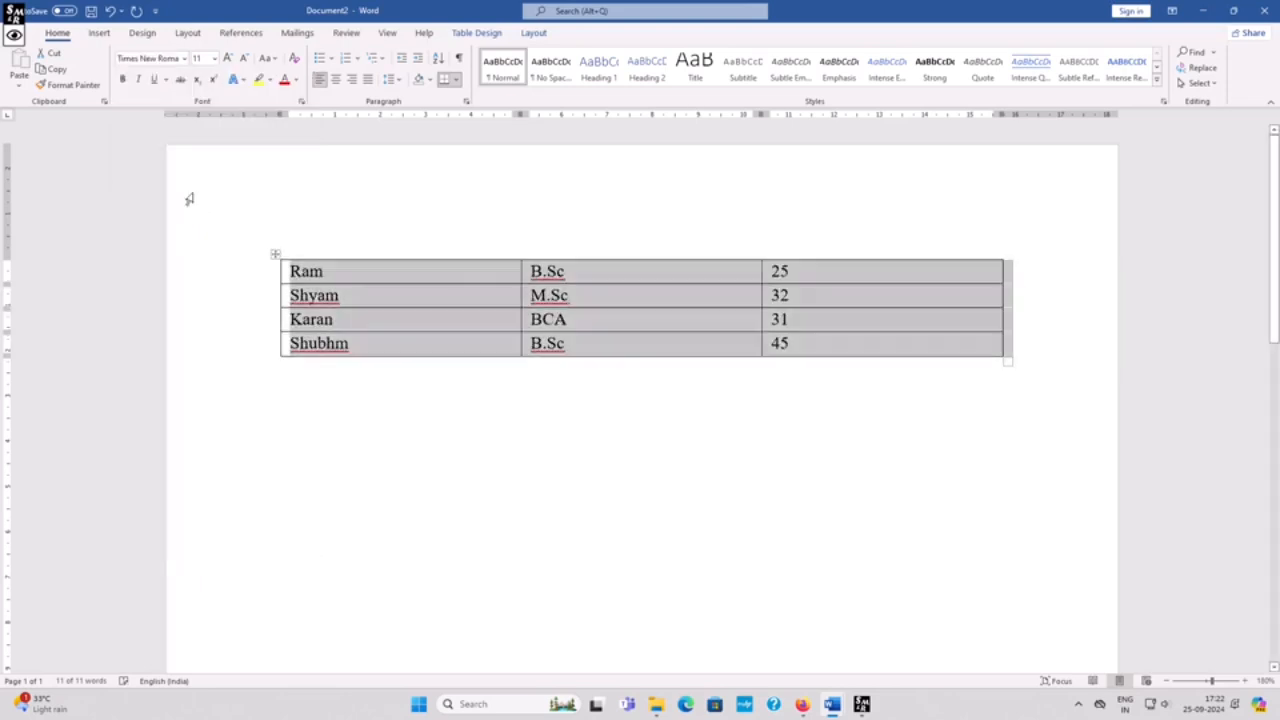
click(214, 58)
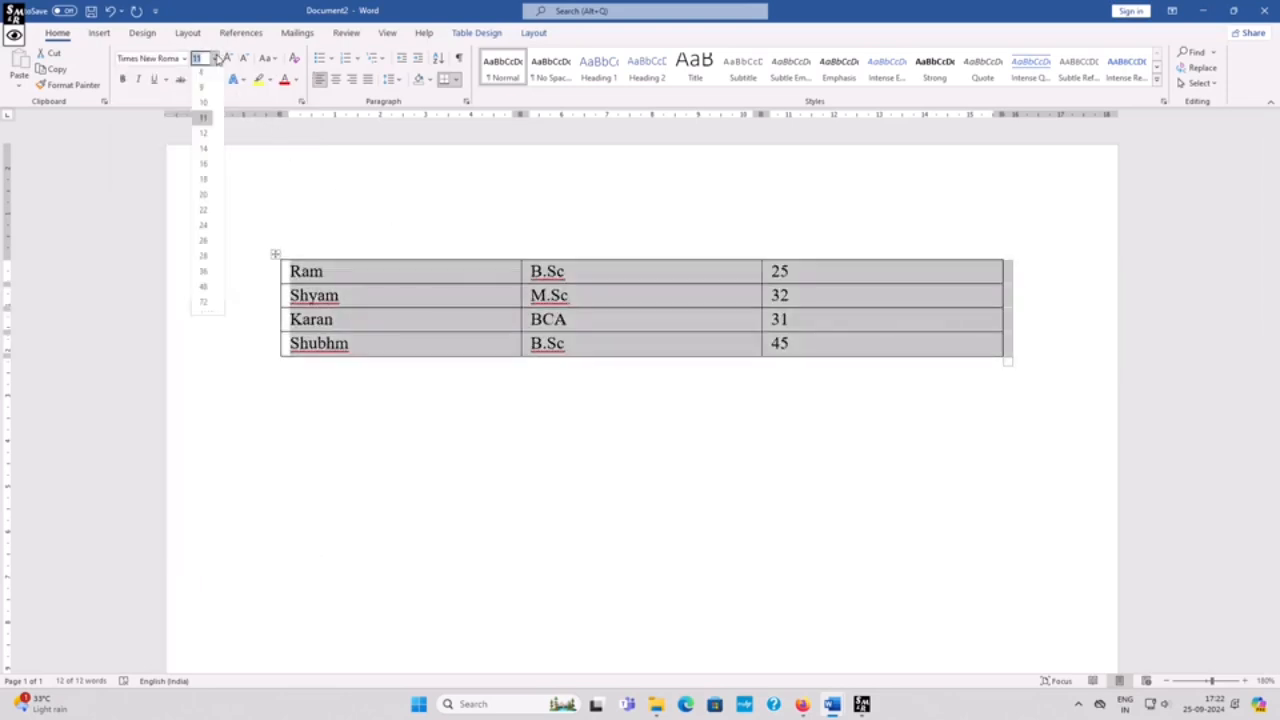
click(203, 183)
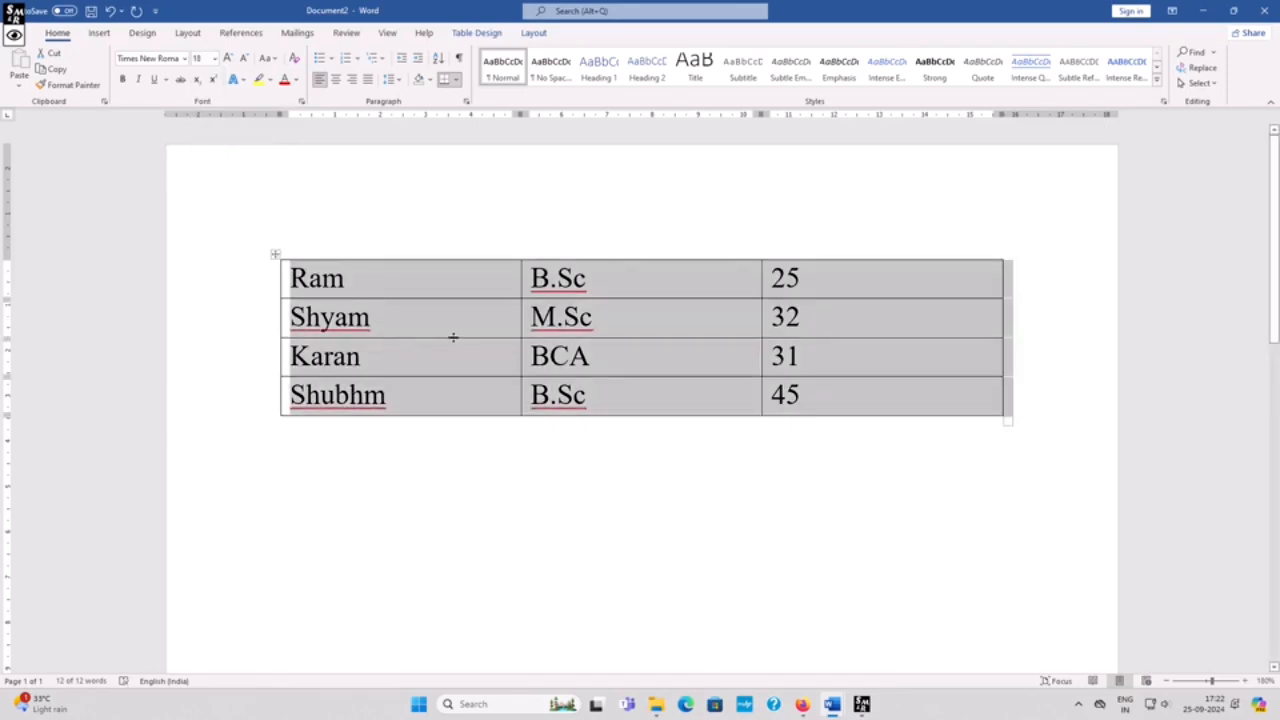
Step: Center-align the text in the first row of the table
click(449, 324)
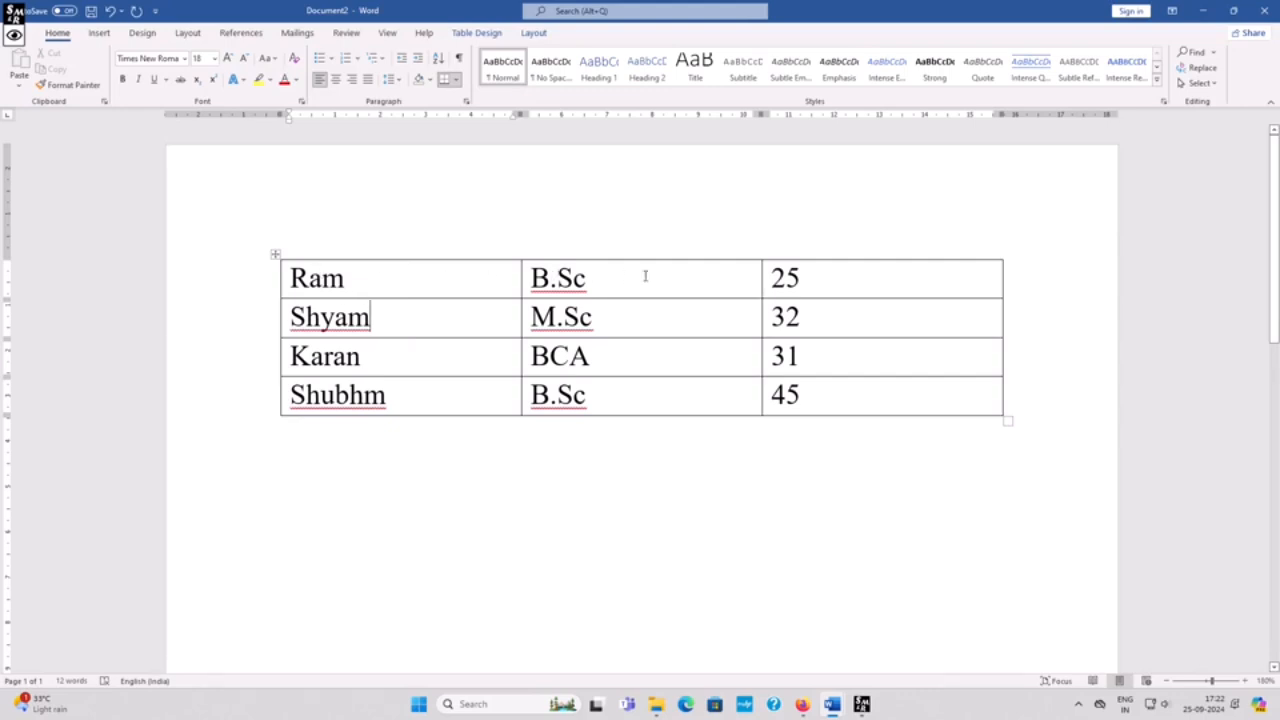
drag(289, 279, 815, 286)
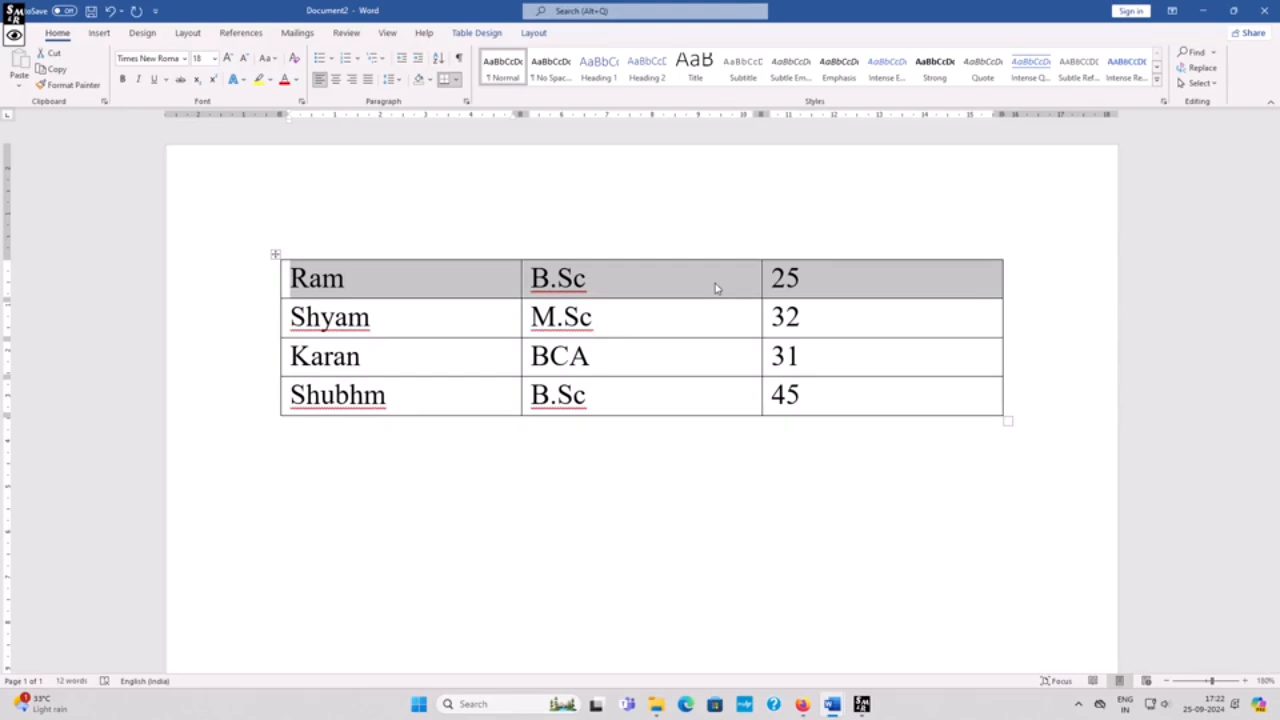
key(ctrl+e)
key(ctrl+l)
click(336, 80)
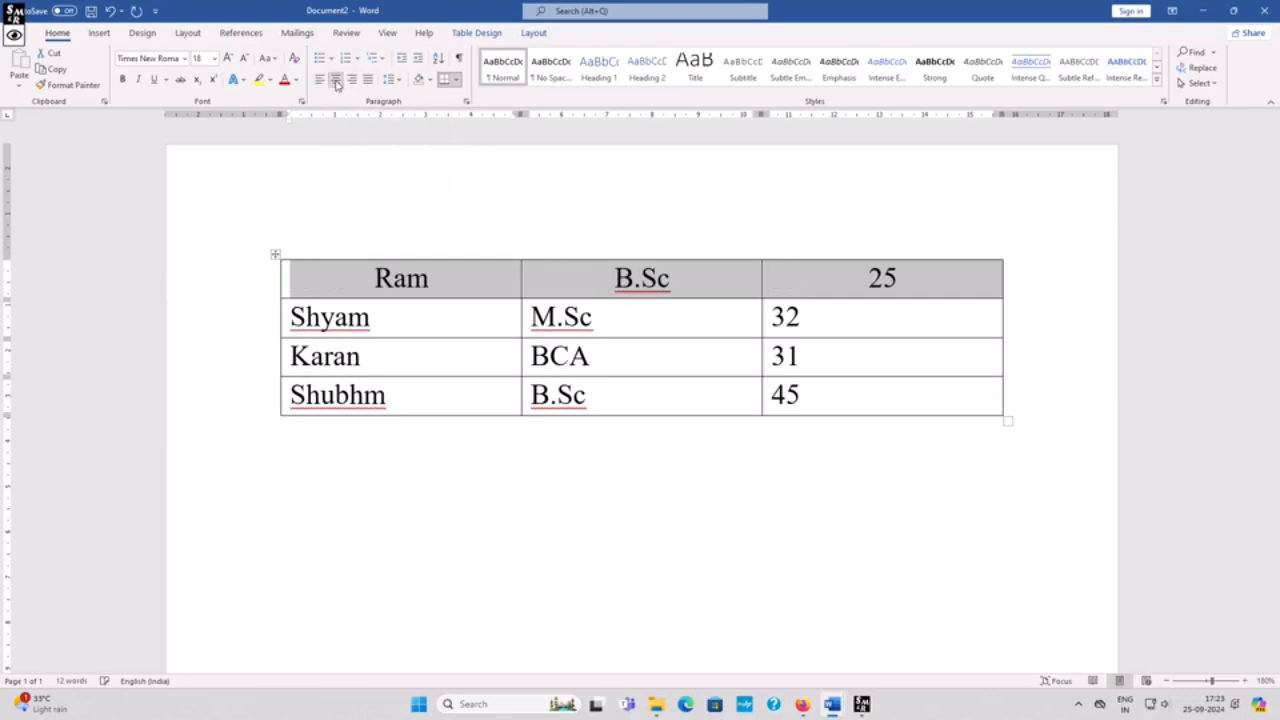
Step: Apply strikethrough to the text in the first row of the table
click(716, 281)
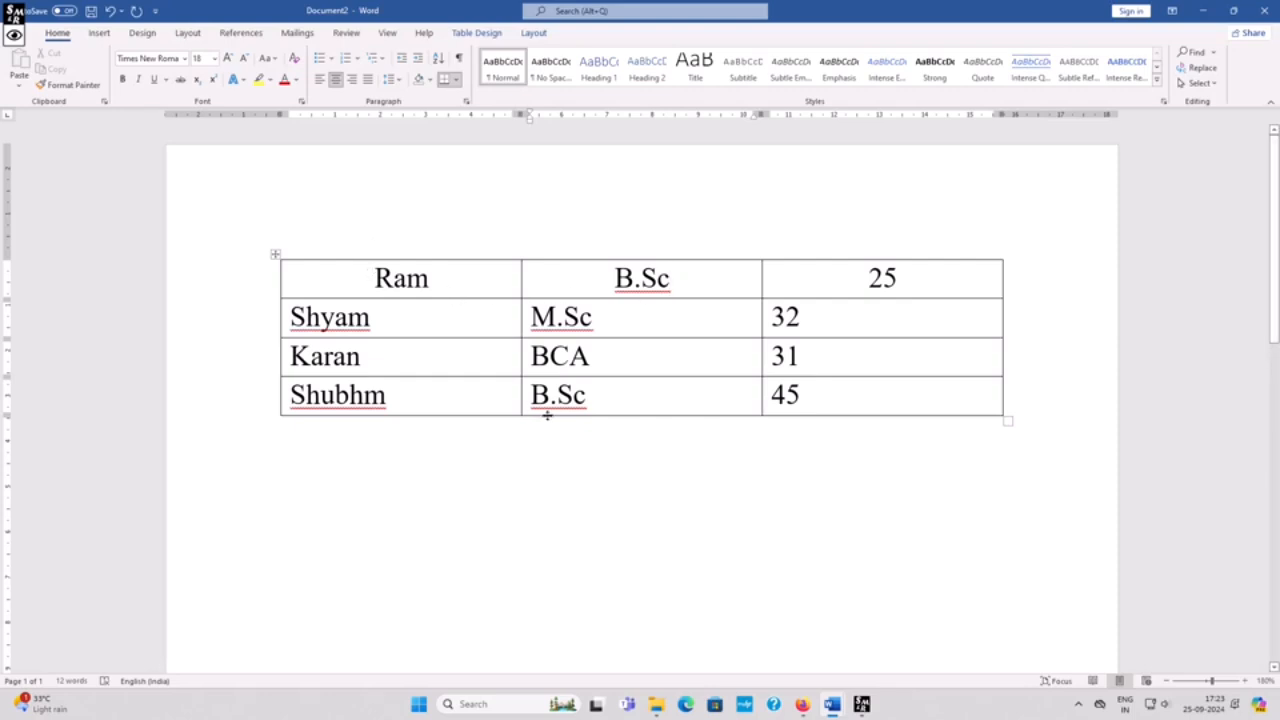
drag(374, 278, 814, 288)
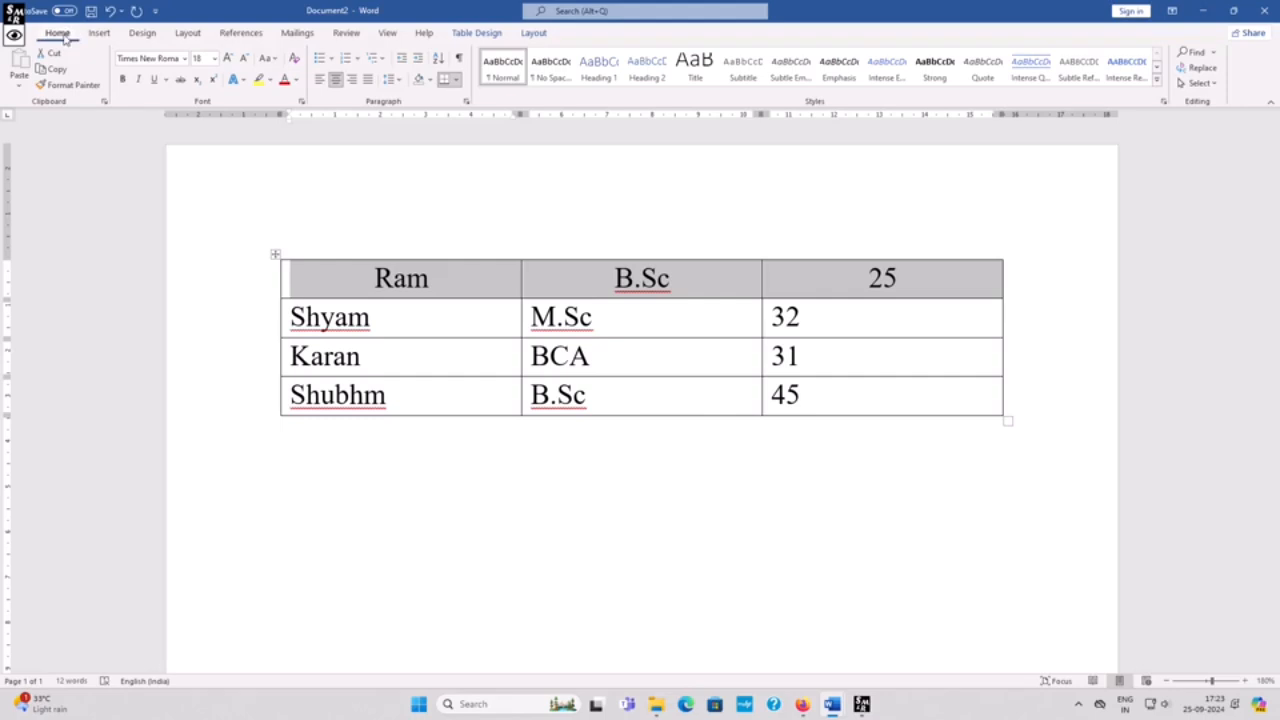
click(181, 80)
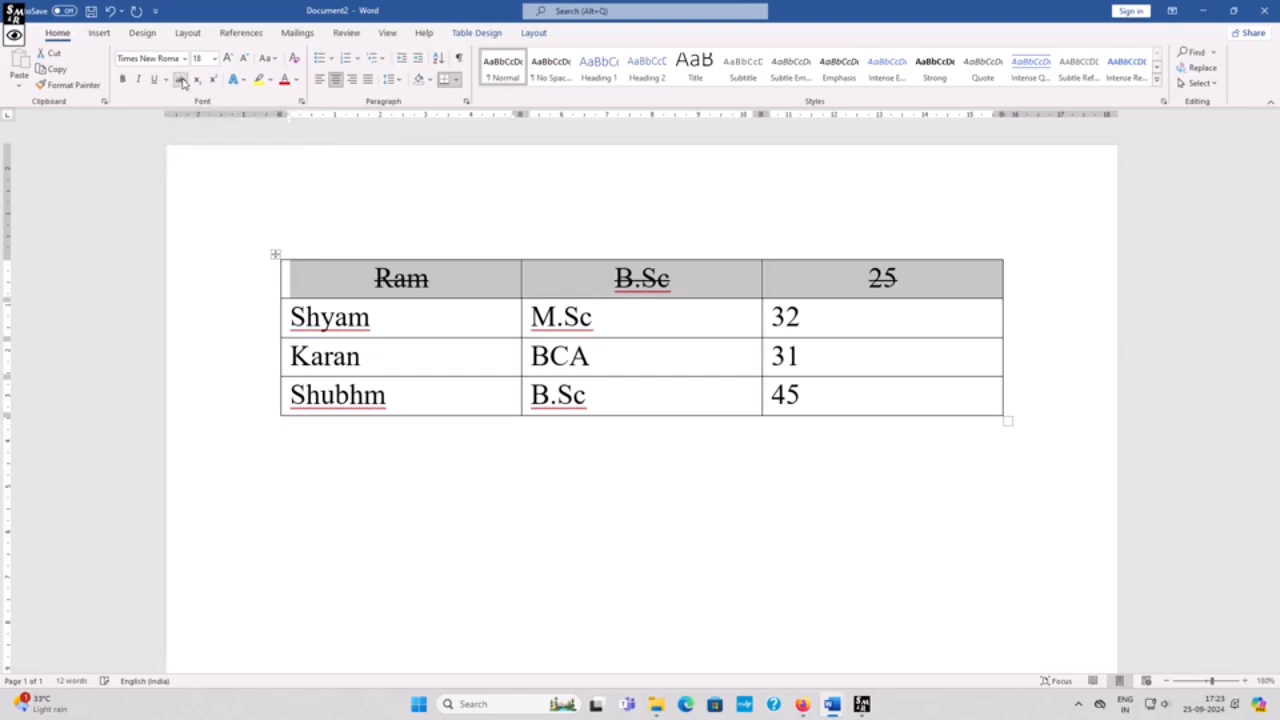
click(451, 310)
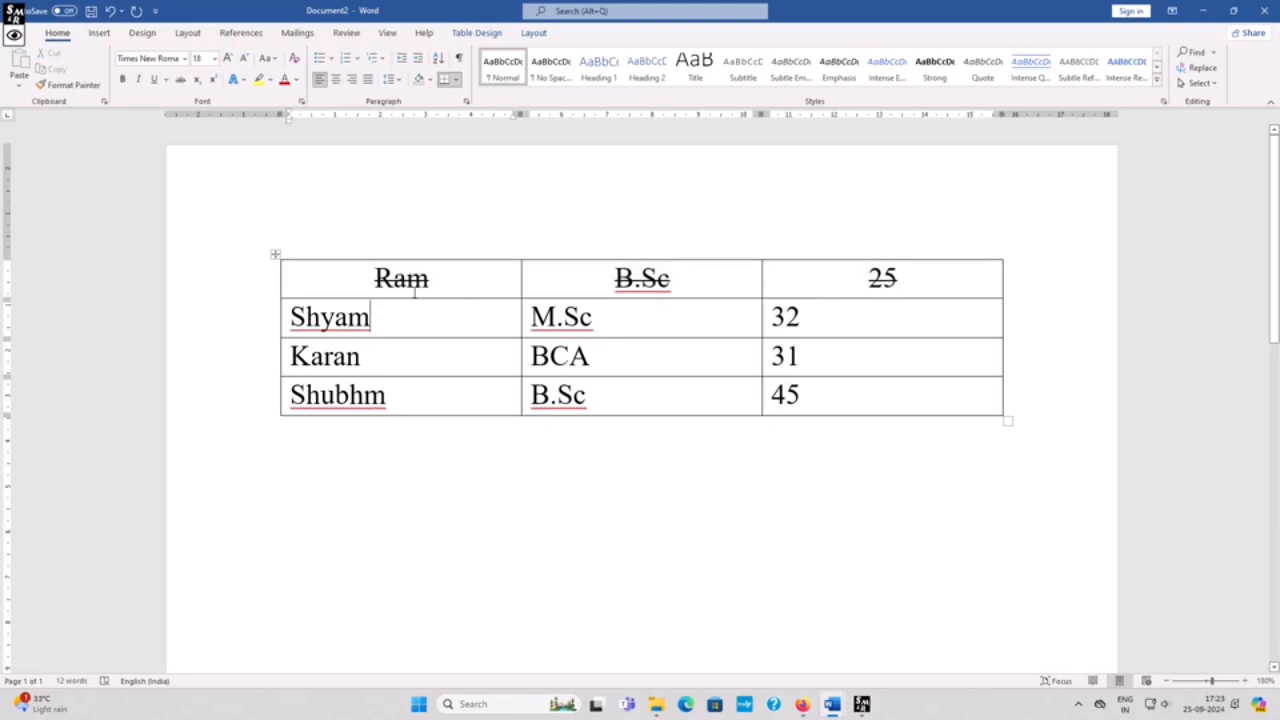
drag(412, 277, 780, 290)
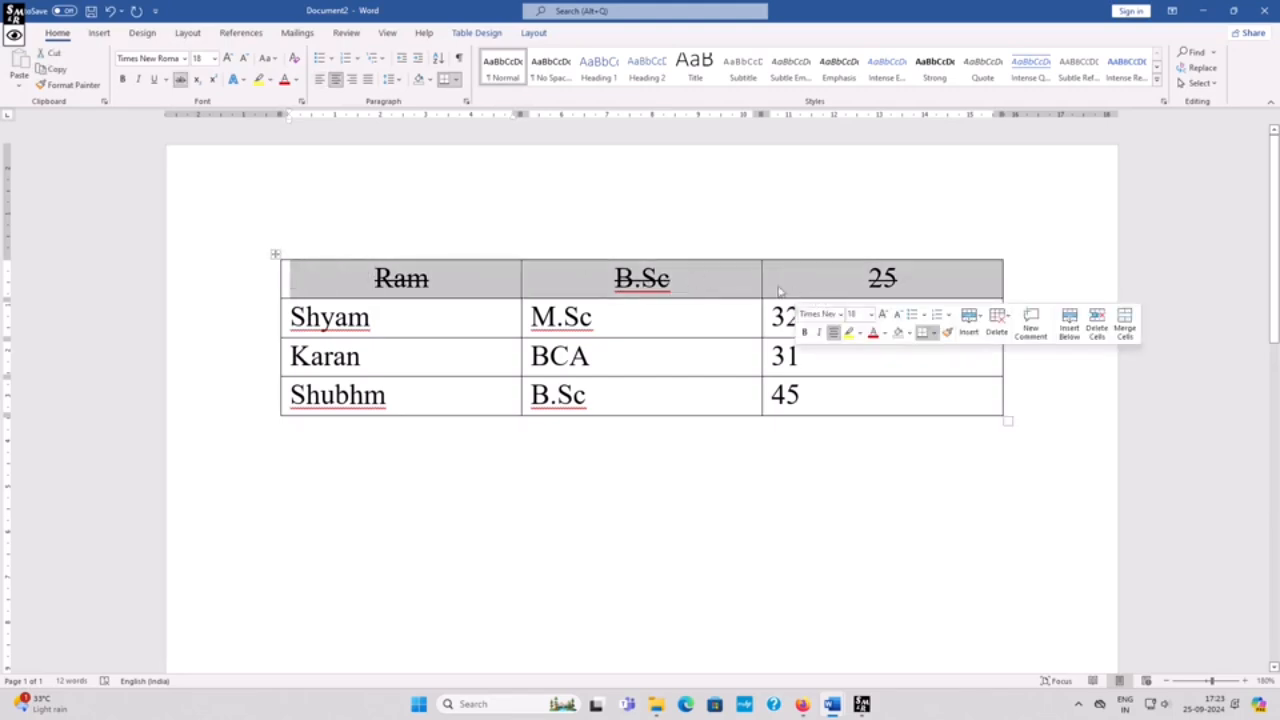
click(472, 296)
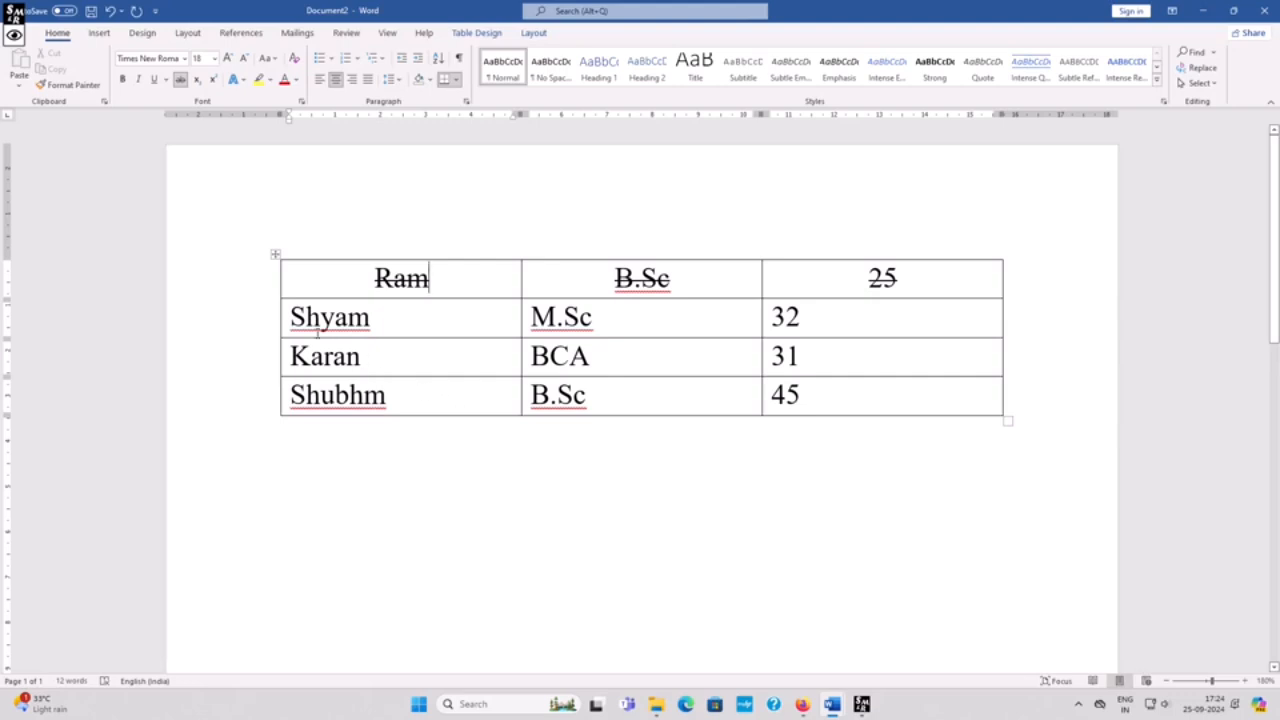
Step: Make the second row (Shyam, M.Sc, 32) bold
drag(290, 316, 604, 317)
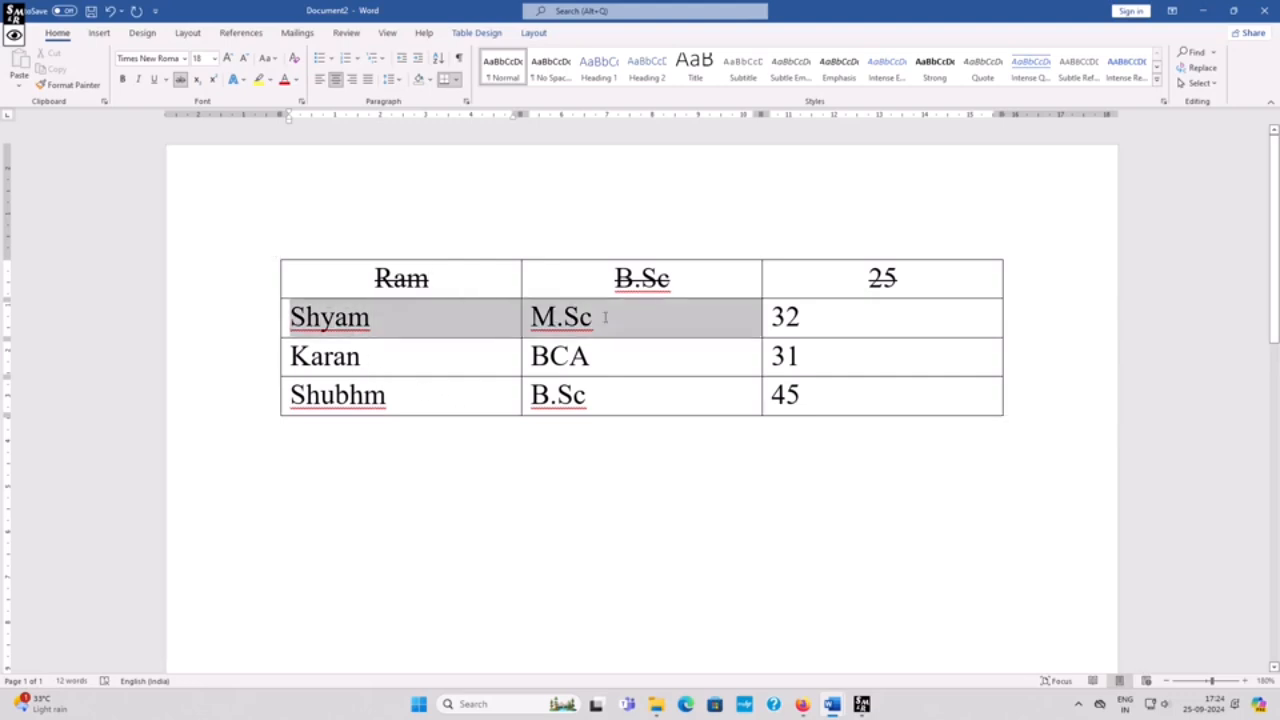
drag(786, 345, 822, 318)
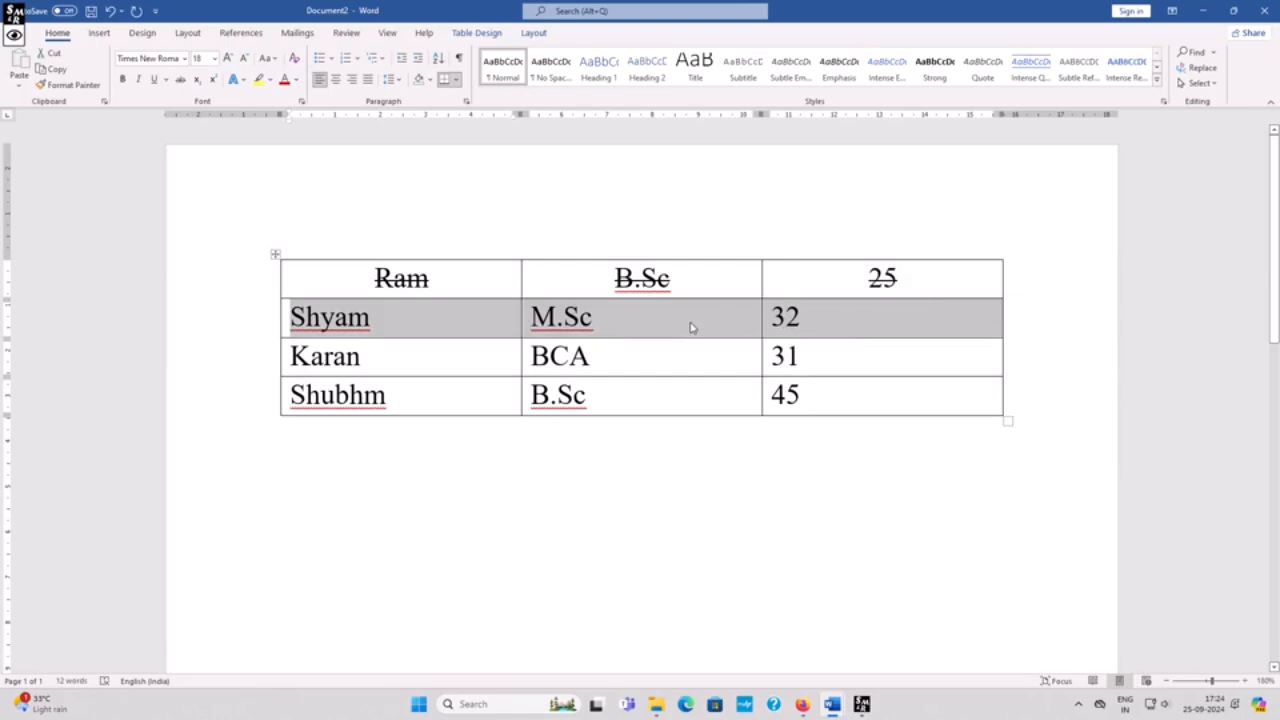
key(ctrl+b)
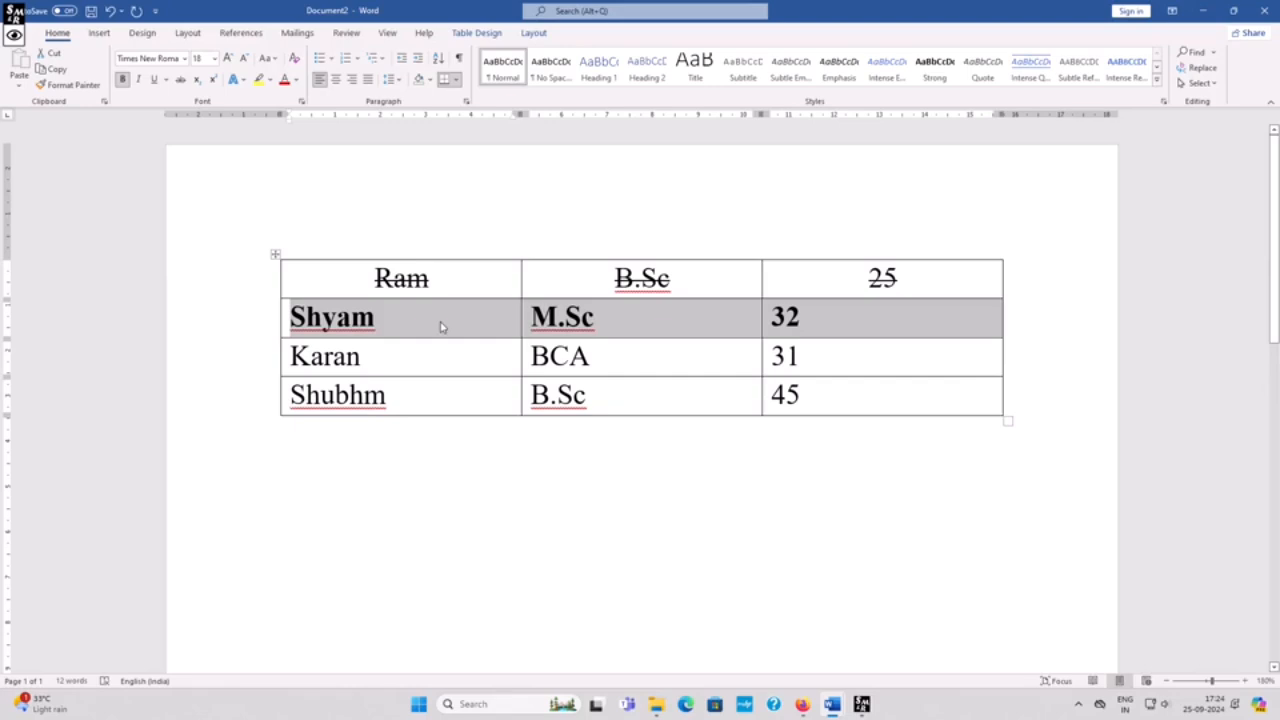
Step: Right-align the text in the third row (Karan, BCA, 31)
click(380, 364)
drag(290, 356, 817, 373)
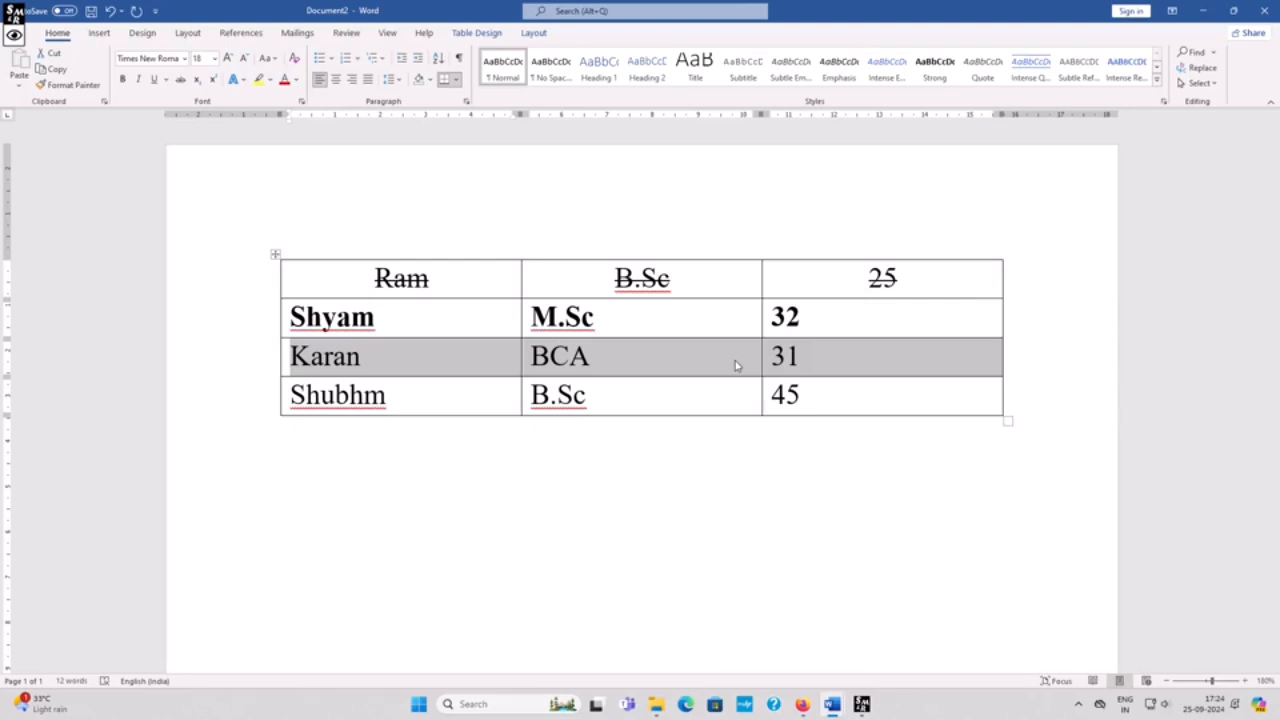
key(ctrl+r)
key(ctrl+l)
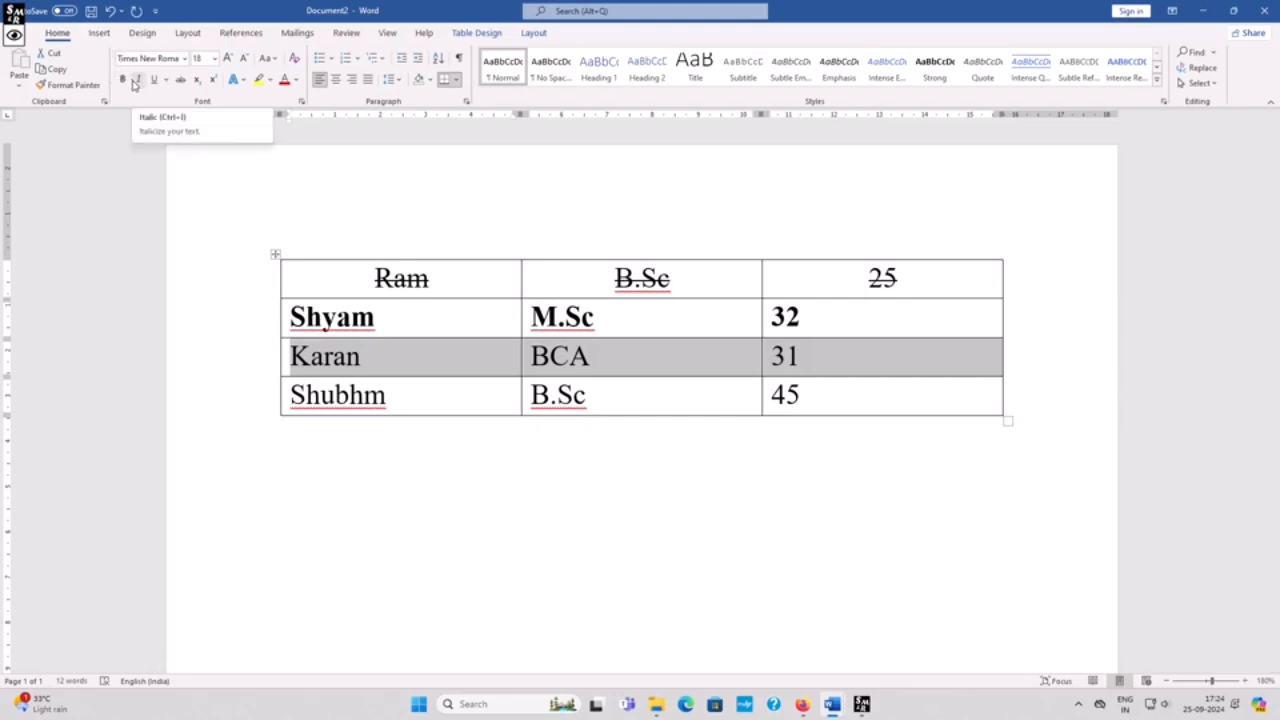
click(352, 80)
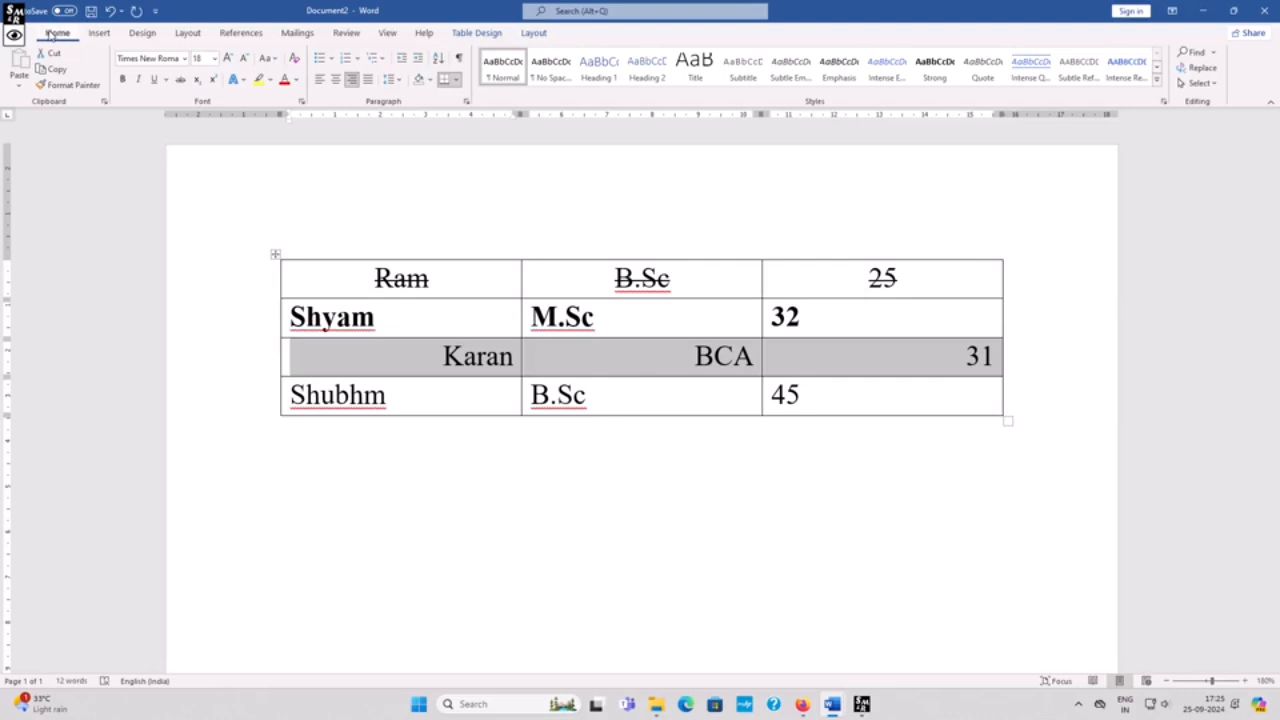
click(14, 36)
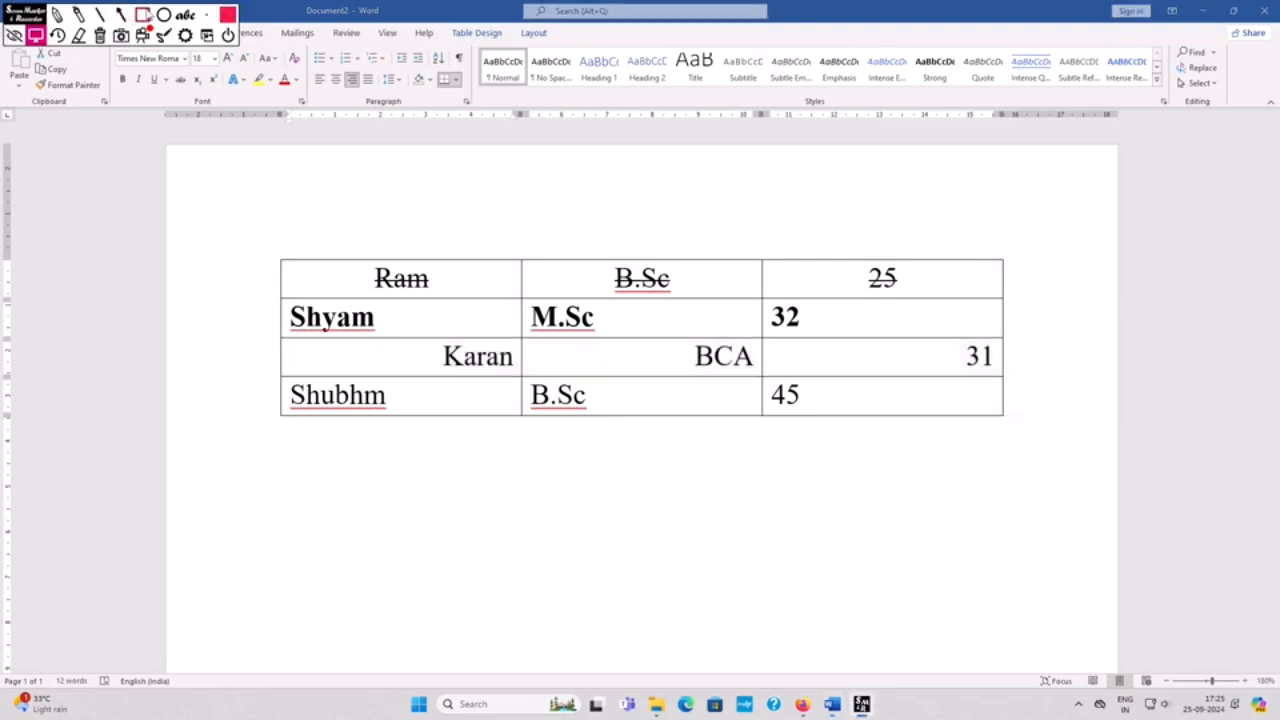
click(143, 15)
mouse_move(307, 46)
mouse_down()
mouse_move(330, 64)
mouse_move(328, 94)
mouse_move(478, 124)
mouse_up()
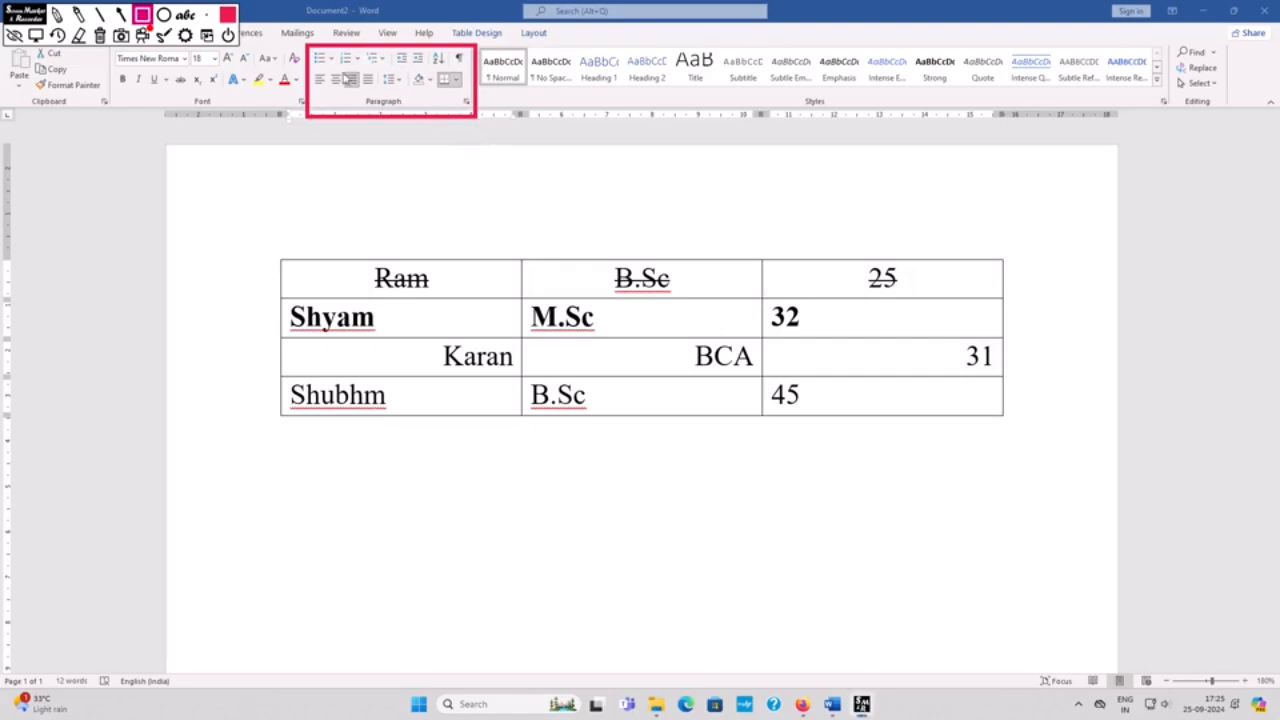
click(99, 36)
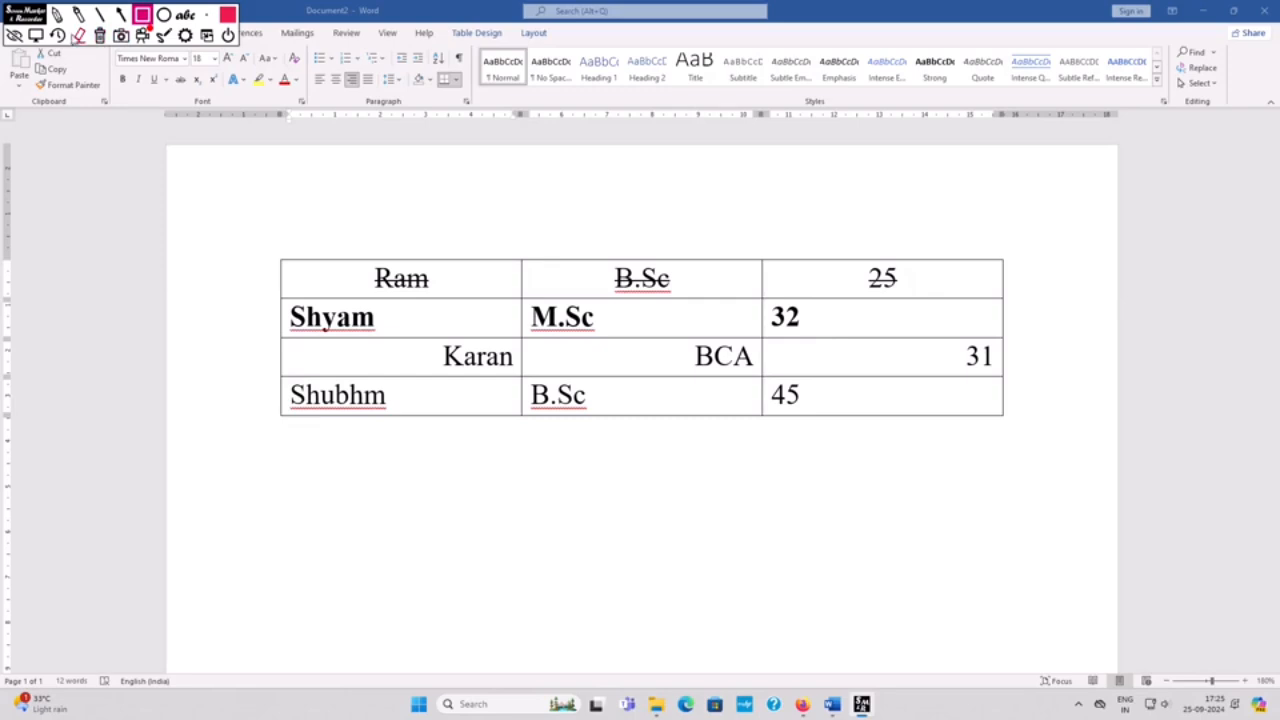
click(35, 36)
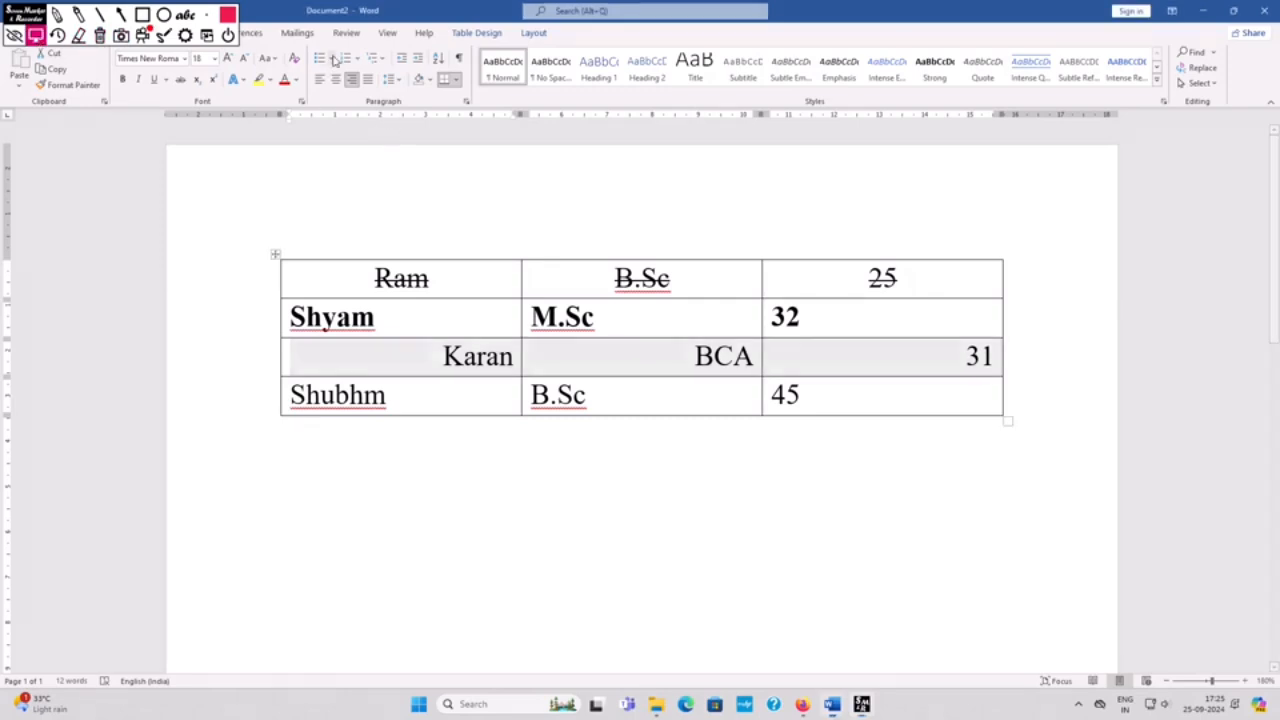
click(14, 36)
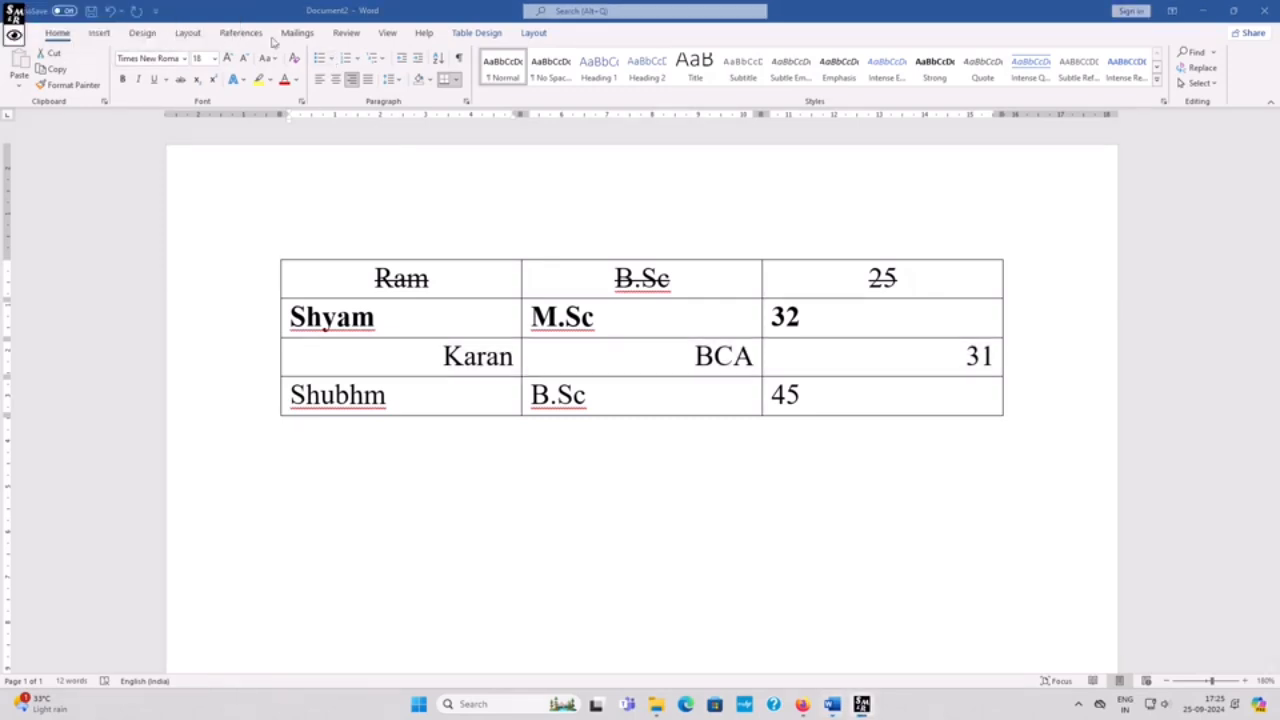
Step: Add diamond-shaped bullets to the cells of the third row
click(328, 58)
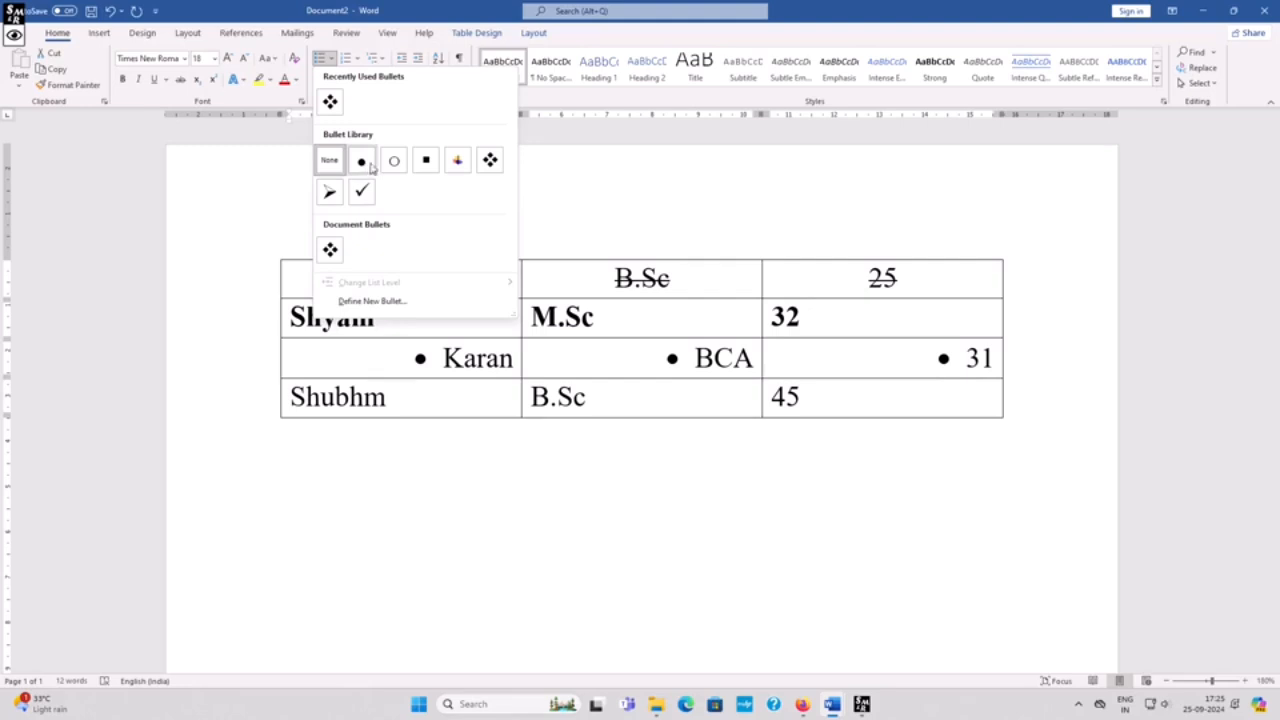
click(490, 161)
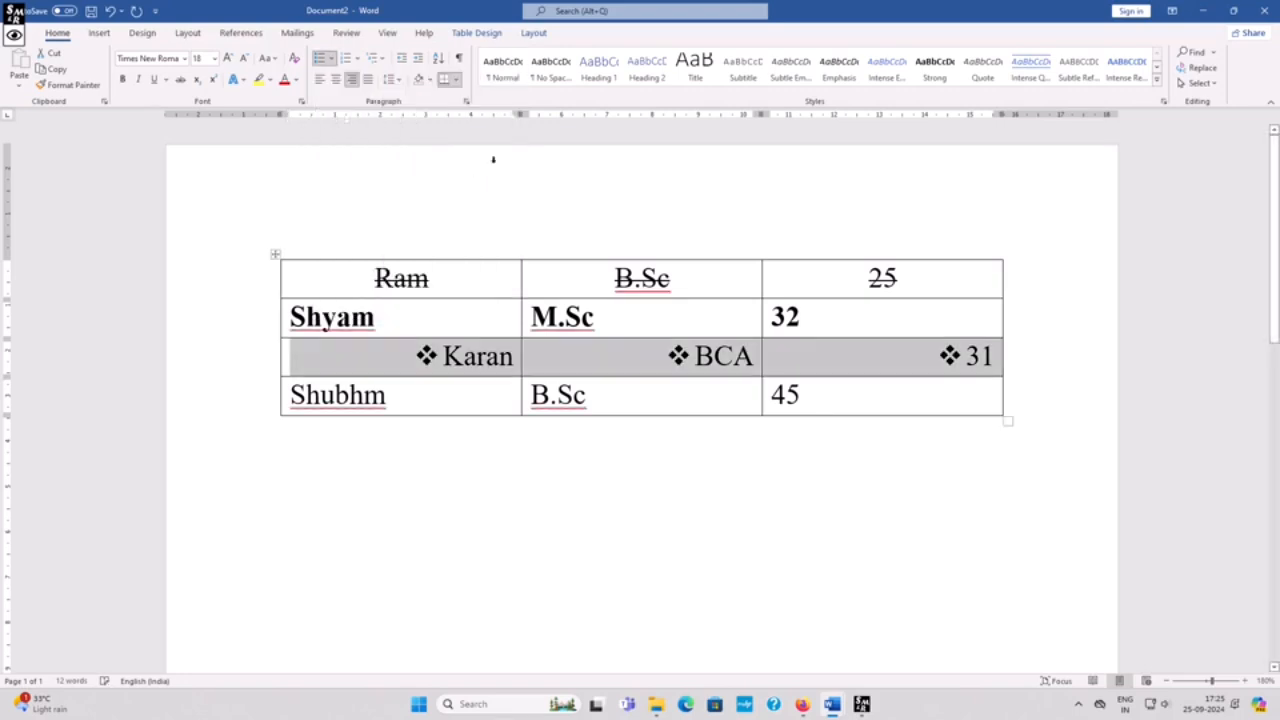
click(679, 360)
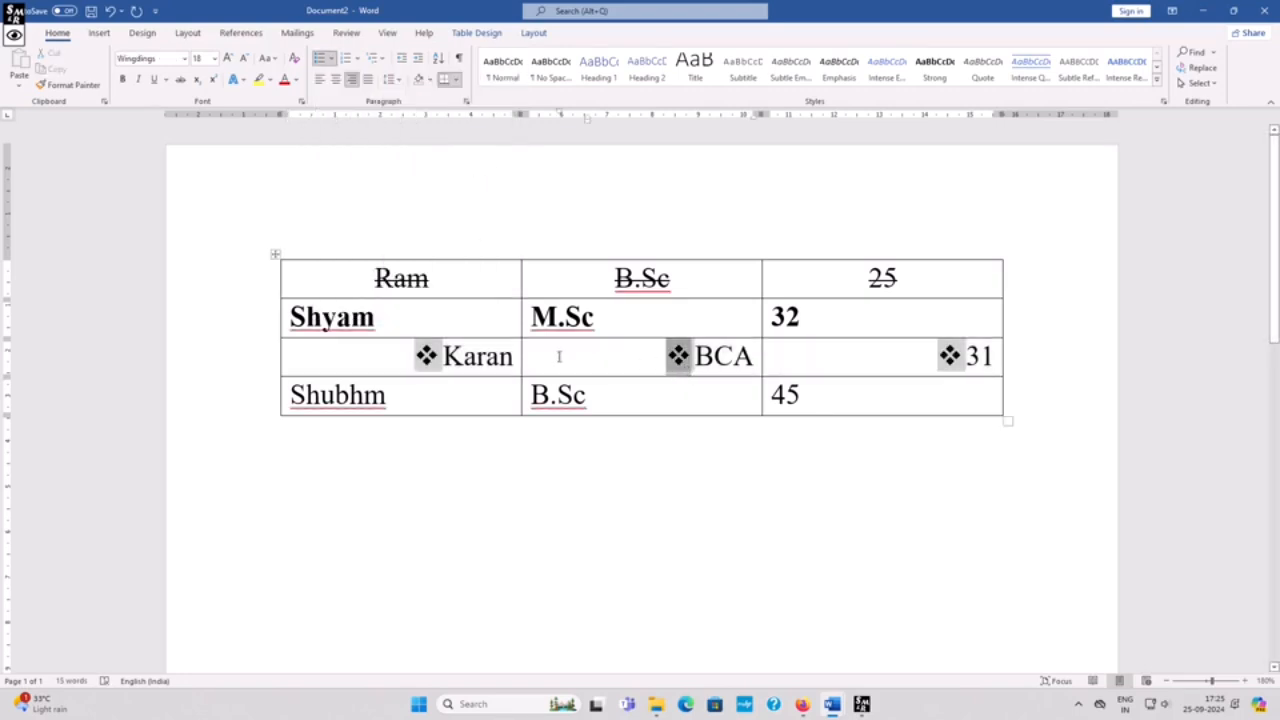
click(461, 358)
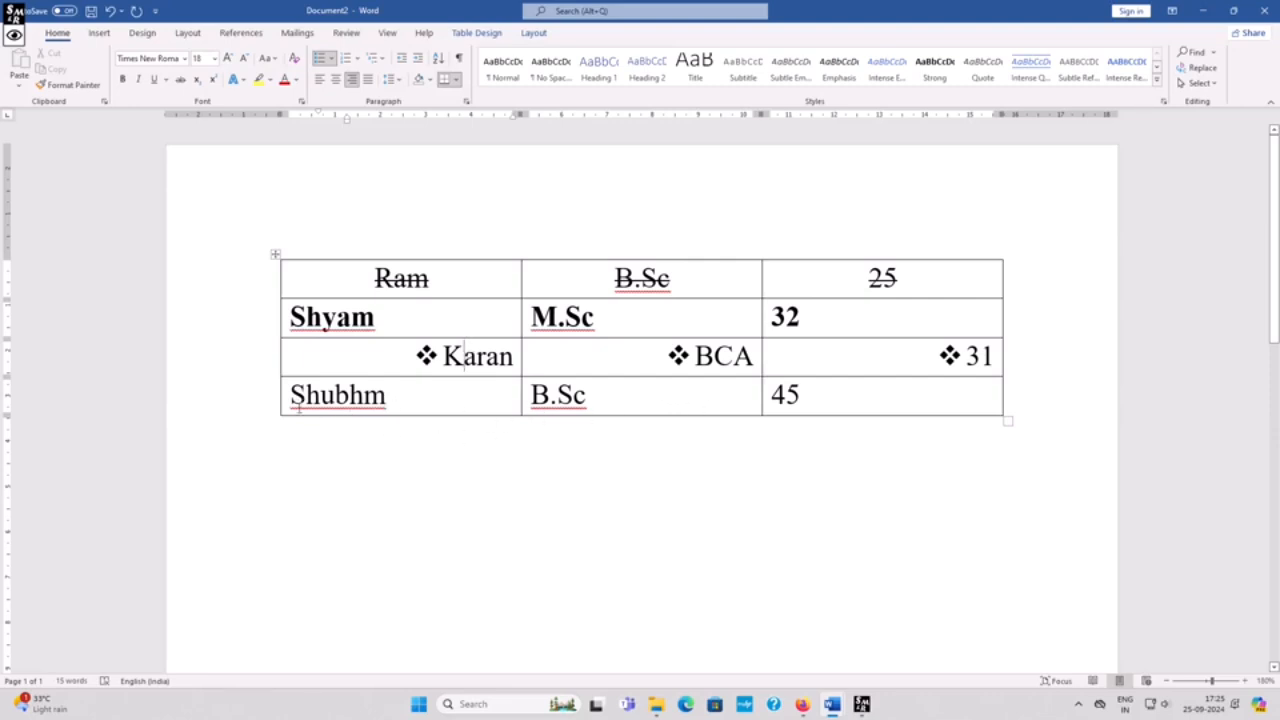
Step: Italicize the text in the last row (Shubhm, B.Sc, 45)
drag(285, 394, 850, 396)
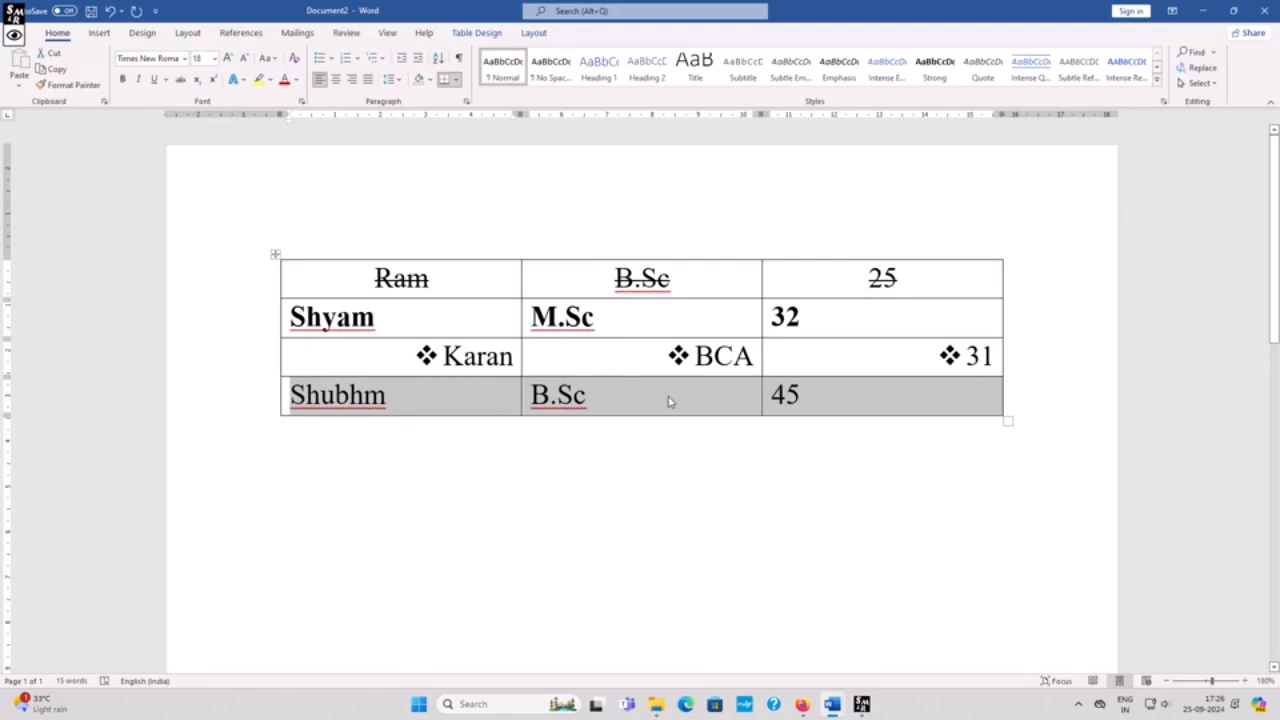
key(ctrl+i)
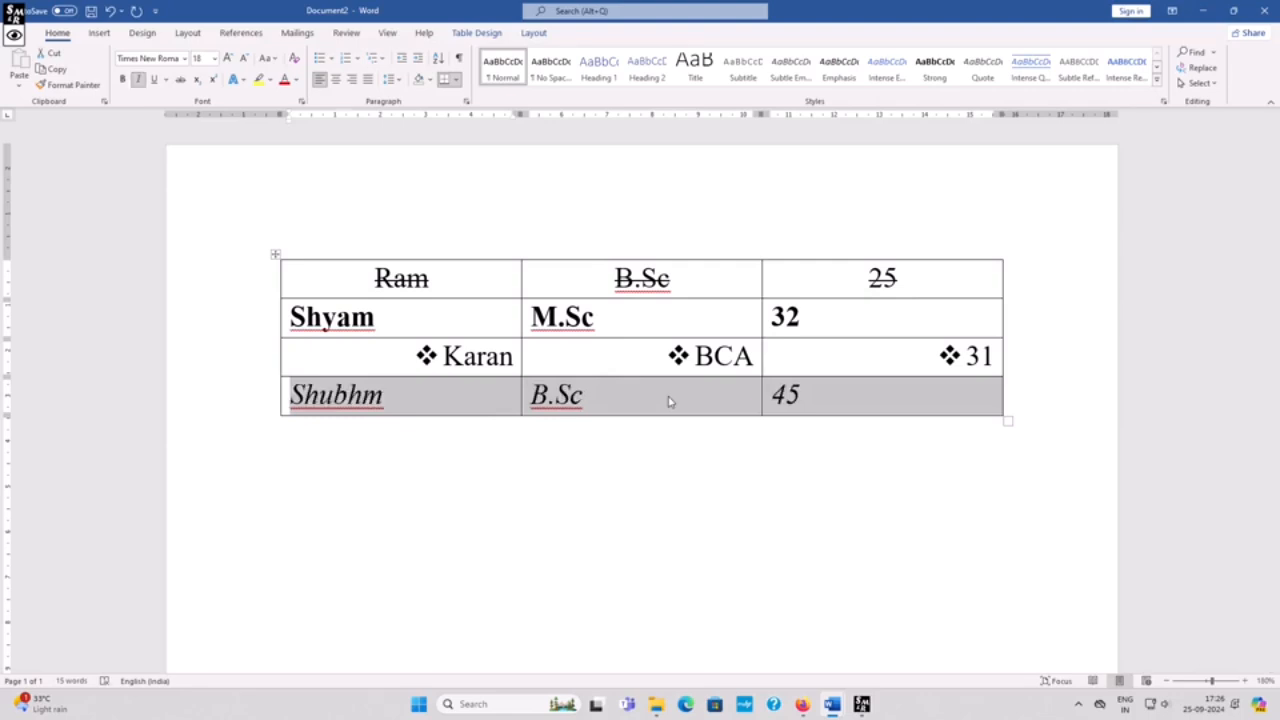
key(ctrl+i)
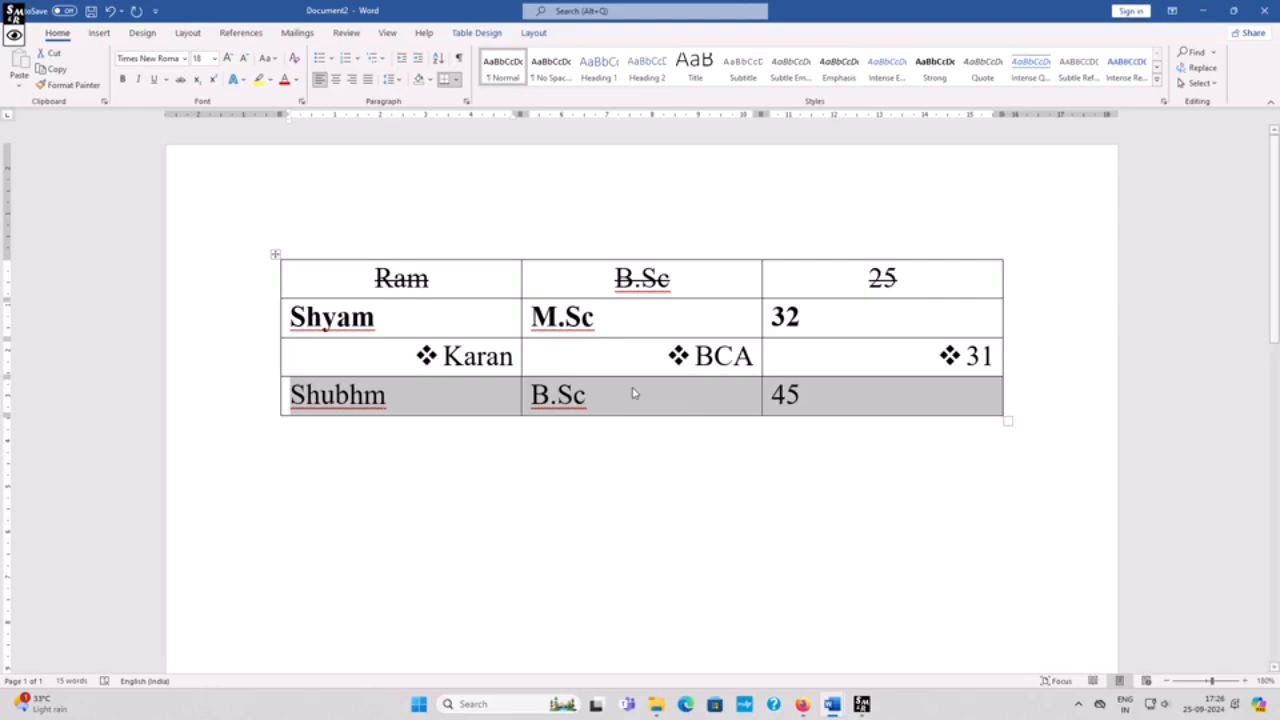
click(139, 80)
click(395, 398)
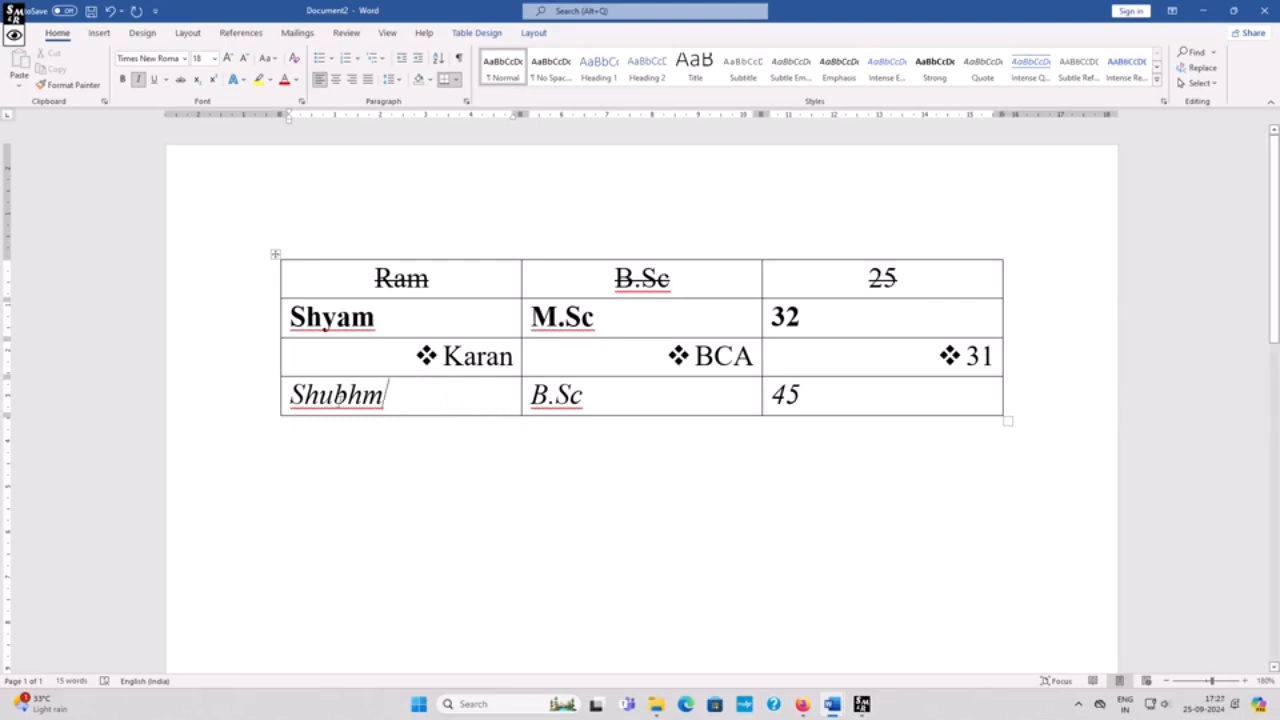
Step: Underline the text in the last row of the table
drag(290, 395, 840, 408)
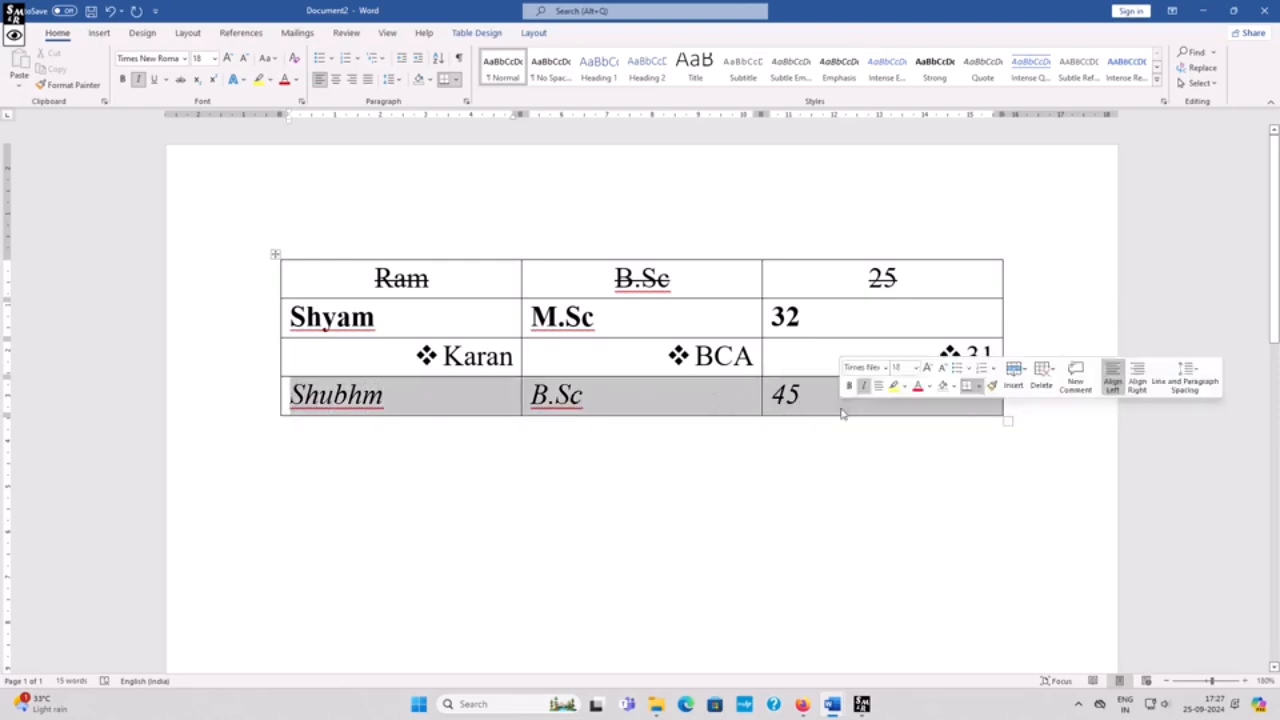
key(ctrl+u)
key(ctrl+u)
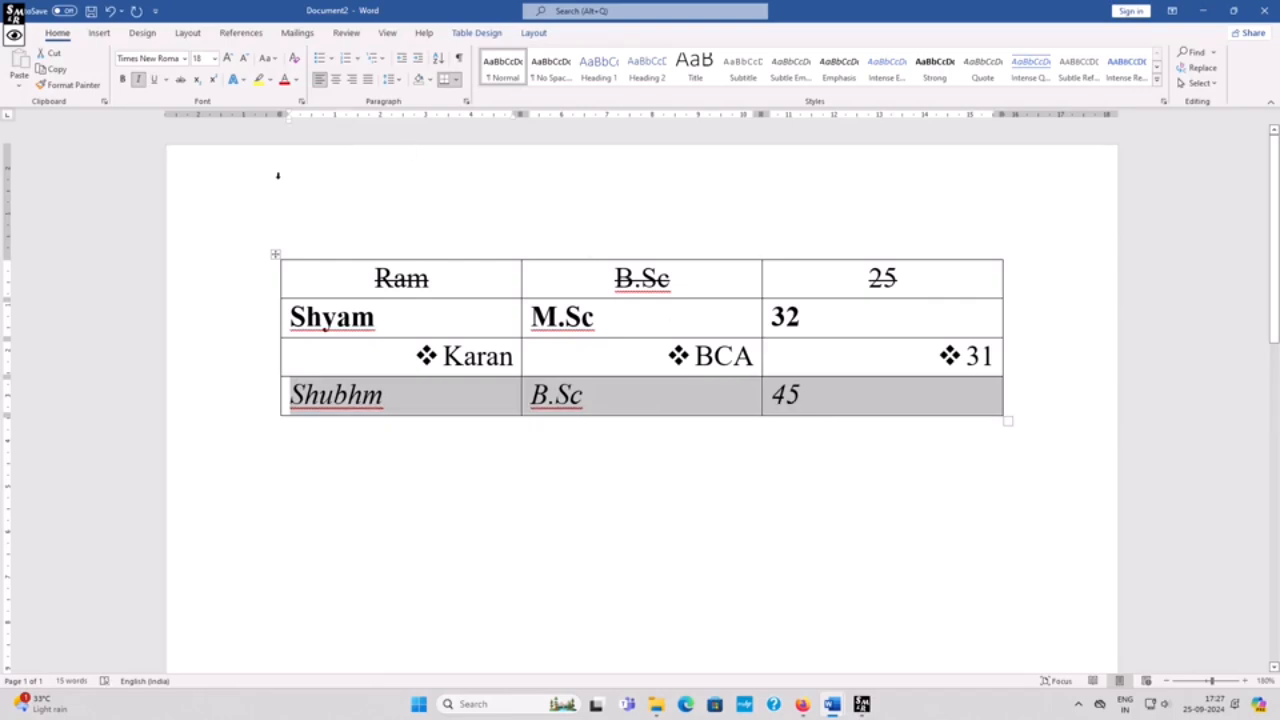
click(155, 81)
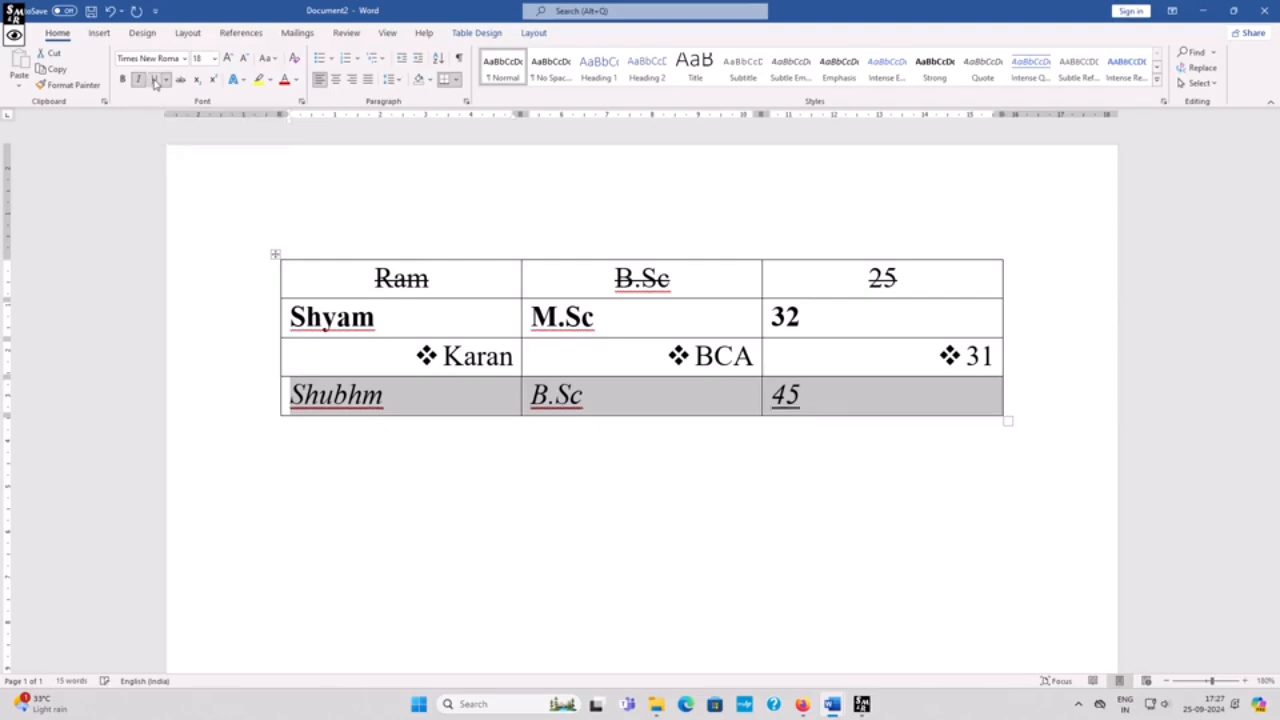
click(424, 404)
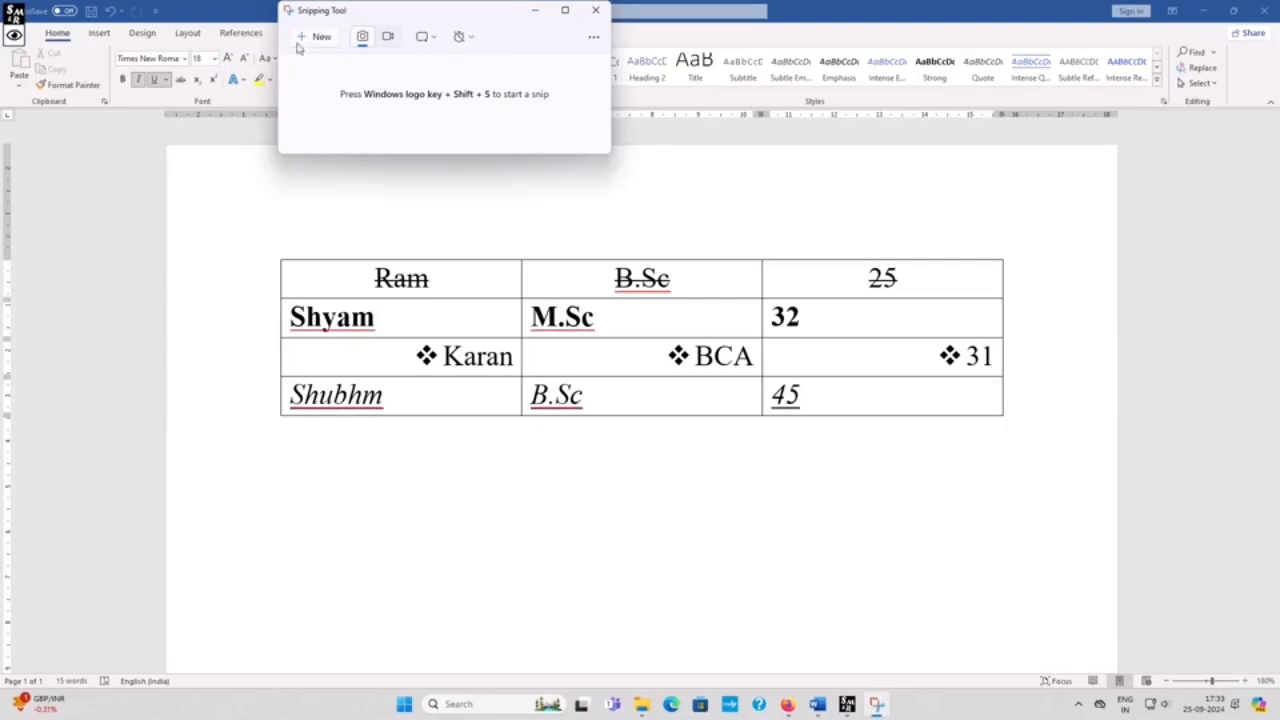
Step: Capture a full-screen screenshot of the finished table and copy it from the Snipping Tool
click(300, 40)
drag(2, 2, 971, 712)
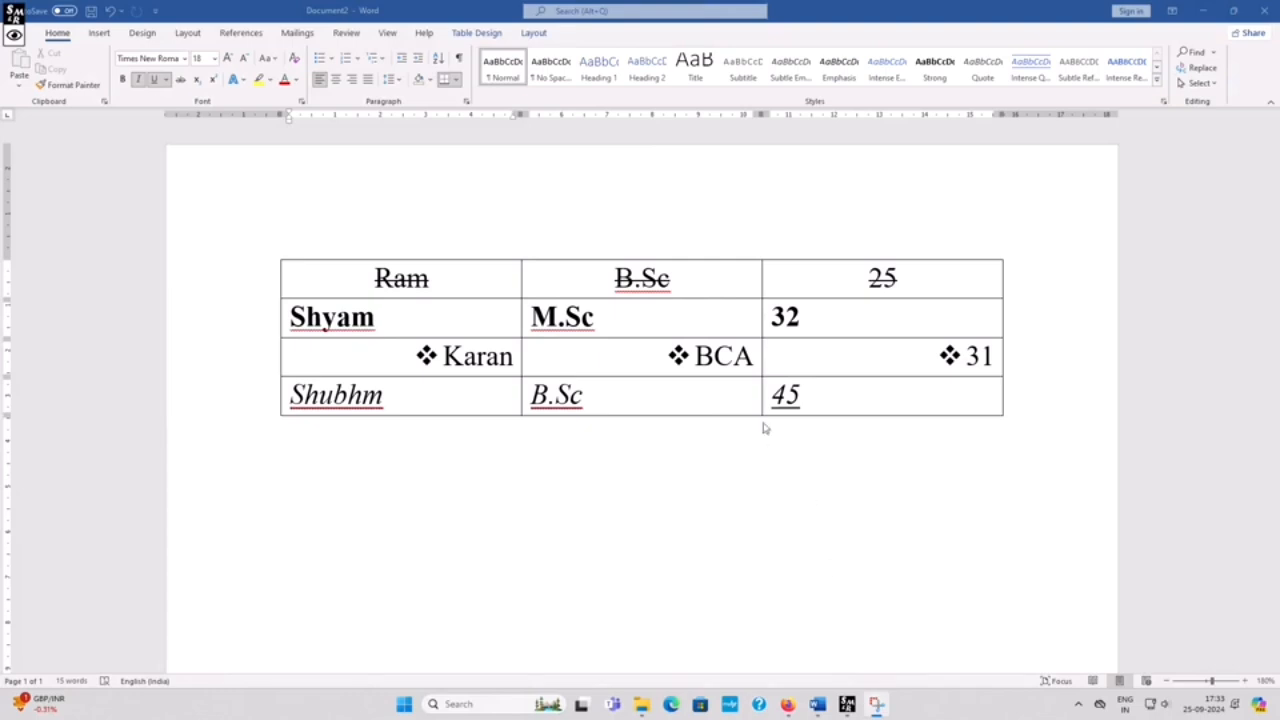
click(876, 704)
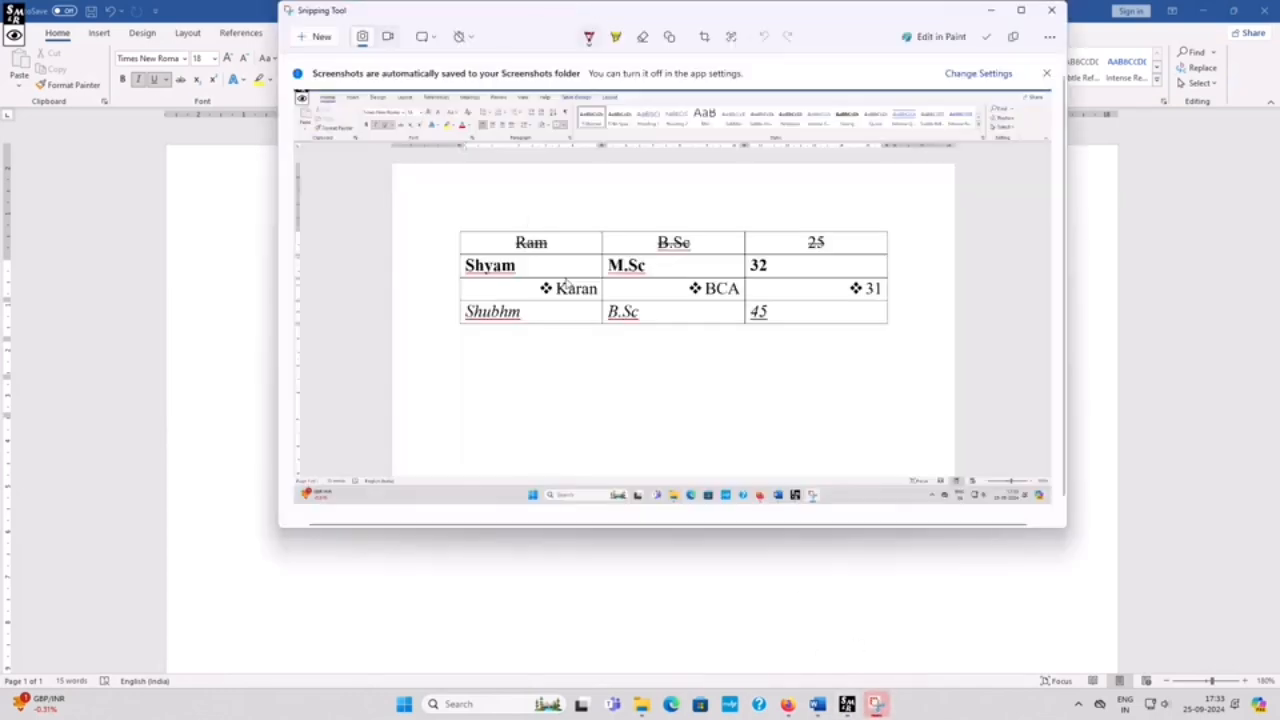
right_click(607, 268)
click(626, 302)
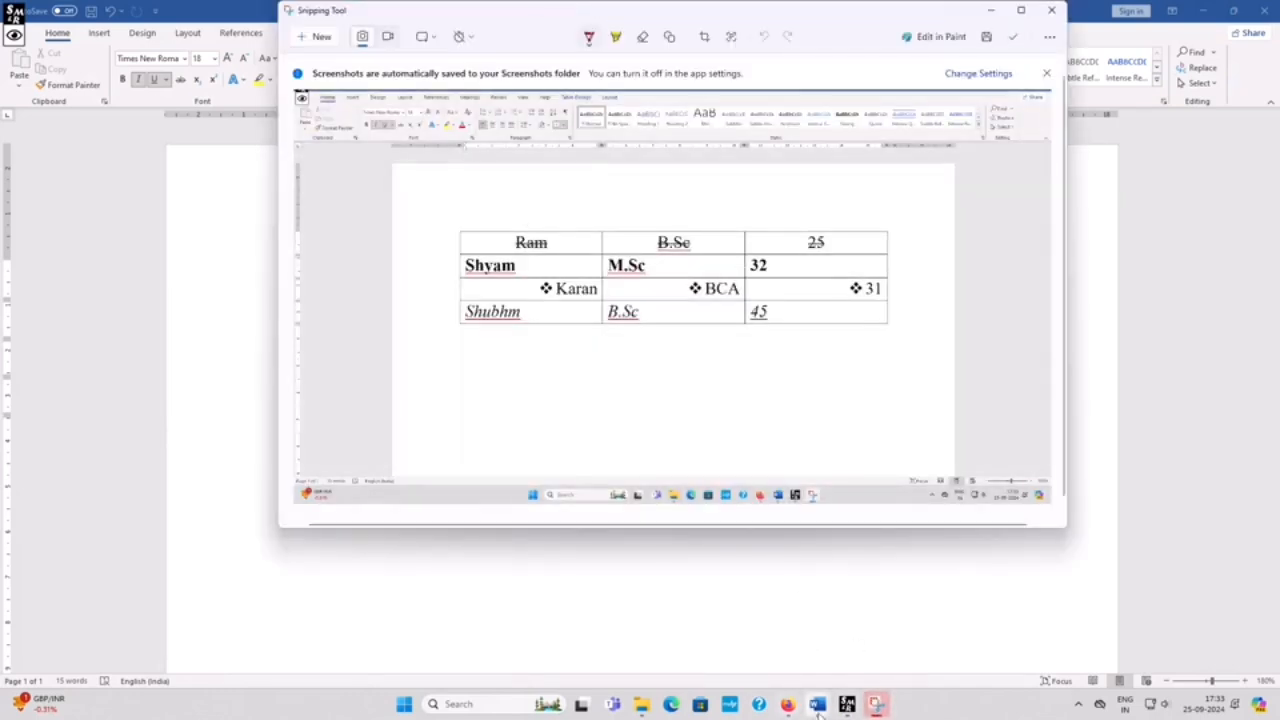
Step: Switch to the Steno Guru Shiva Result document and paste the screenshot after the Q heading
mouse_move(817, 704)
click(829, 662)
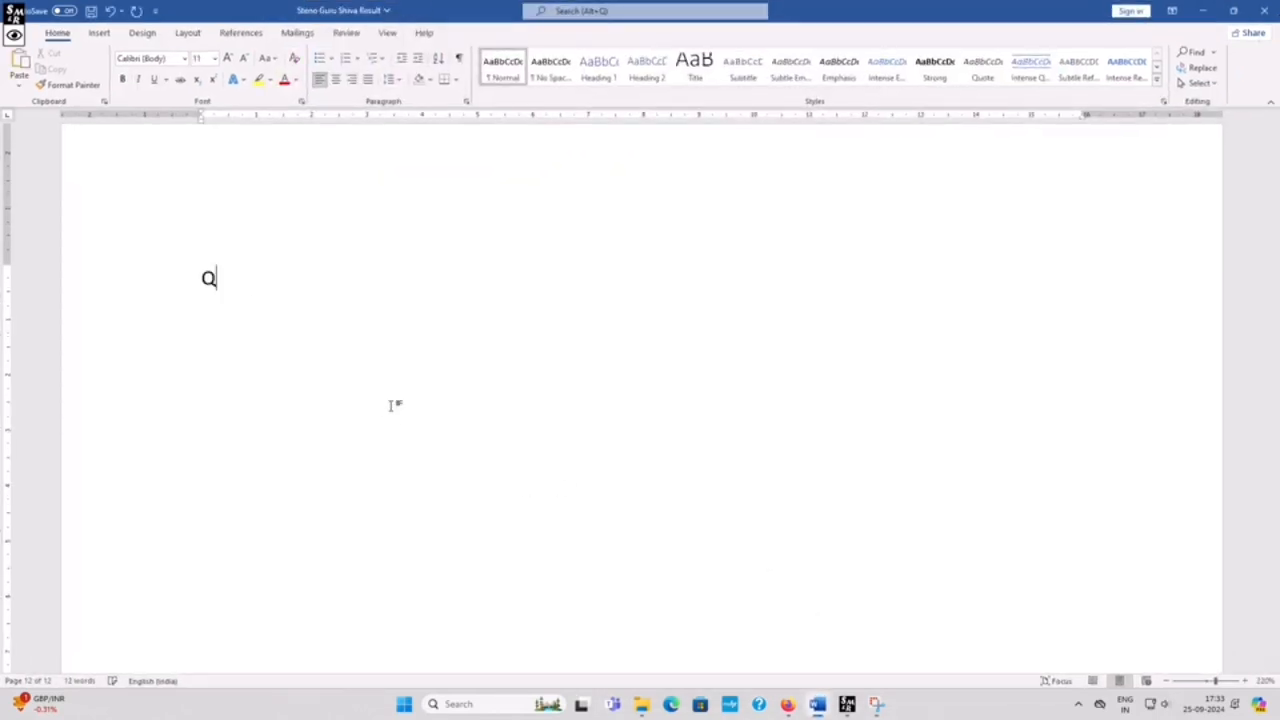
text(1)
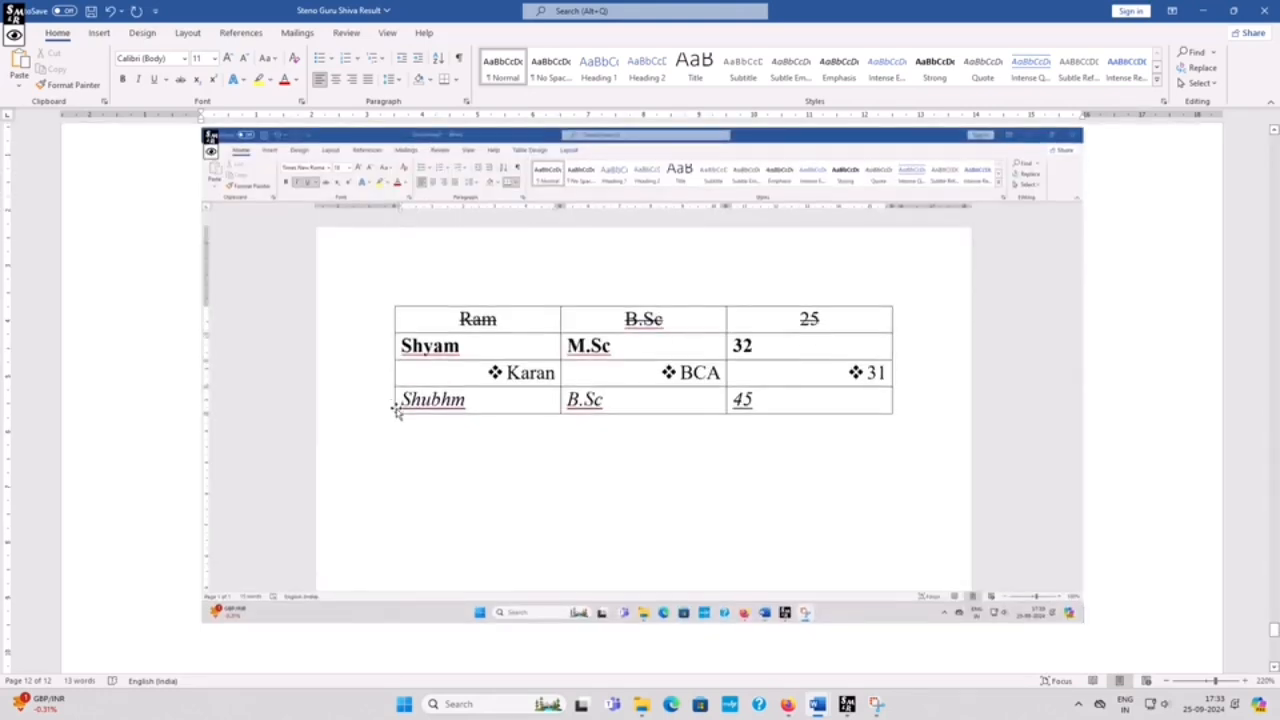
Step: Enlarge the pasted screenshot vertically by extending its bottom edge
scroll(549, 420, down, 4)
click(668, 366)
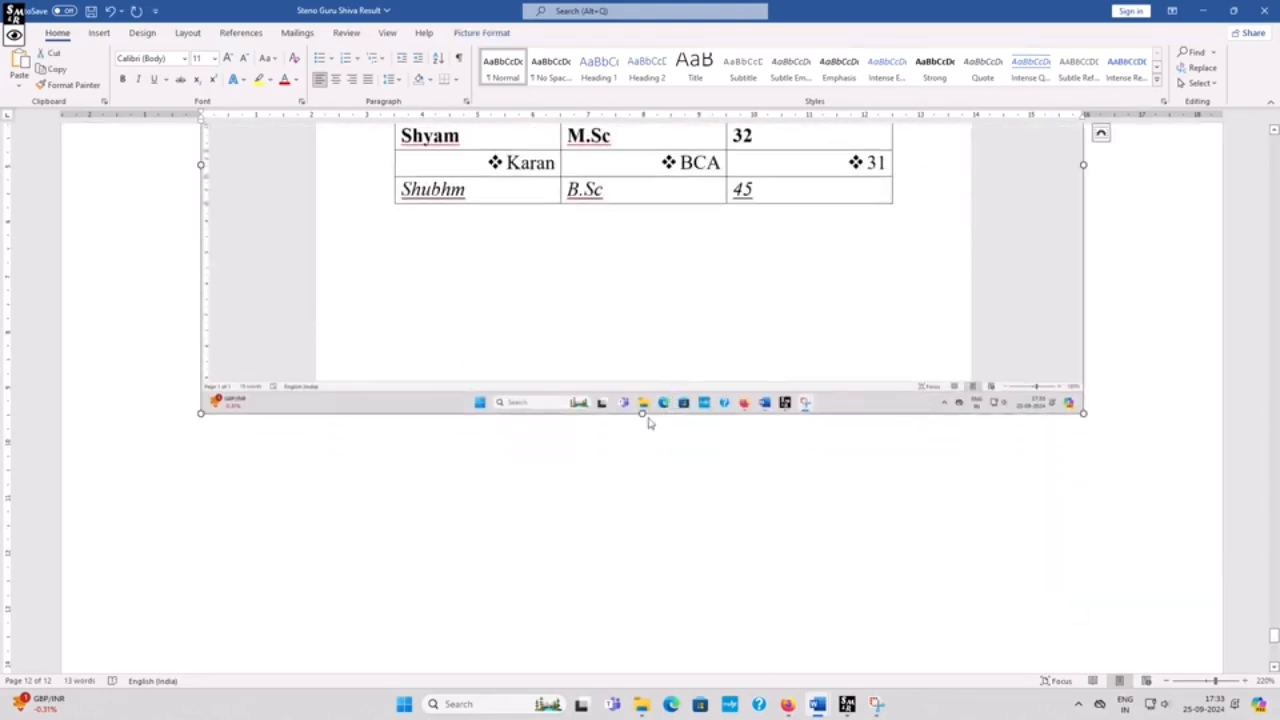
drag(641, 411, 715, 690)
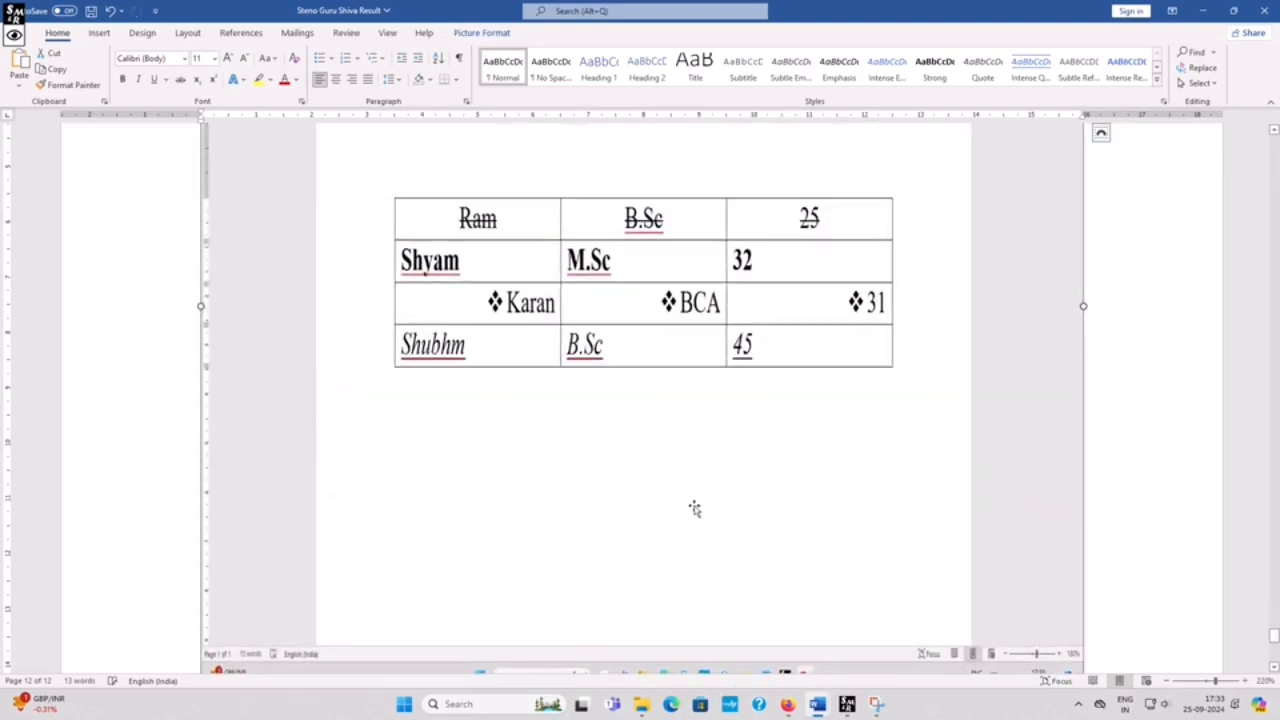